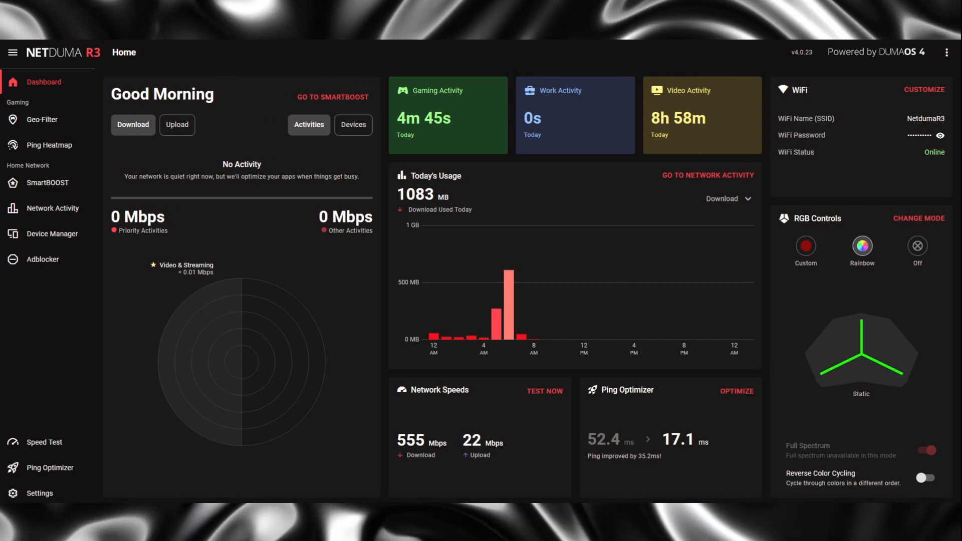
Step: Open SmartBOOST and compare its upload and download traffic, then the breakdown by devices and by activities
click(58, 186)
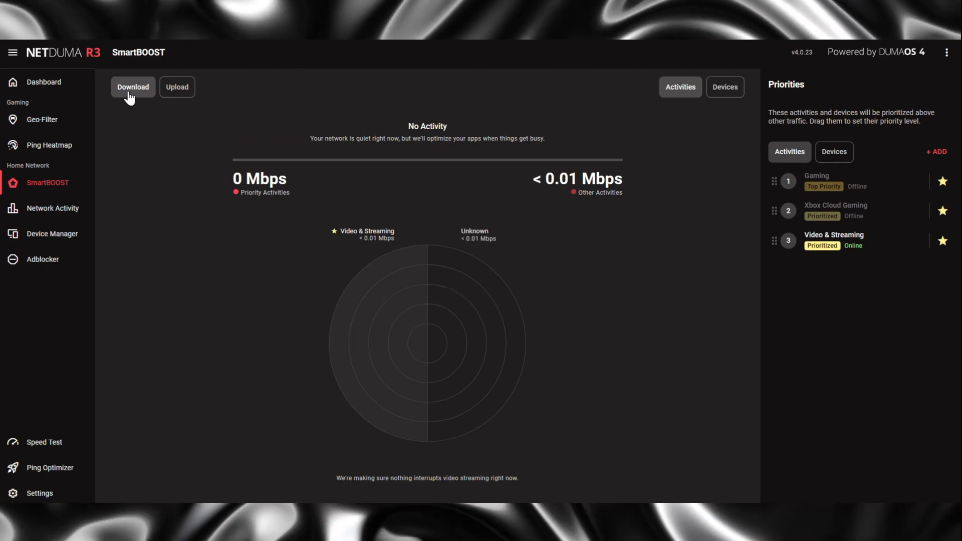
click(178, 89)
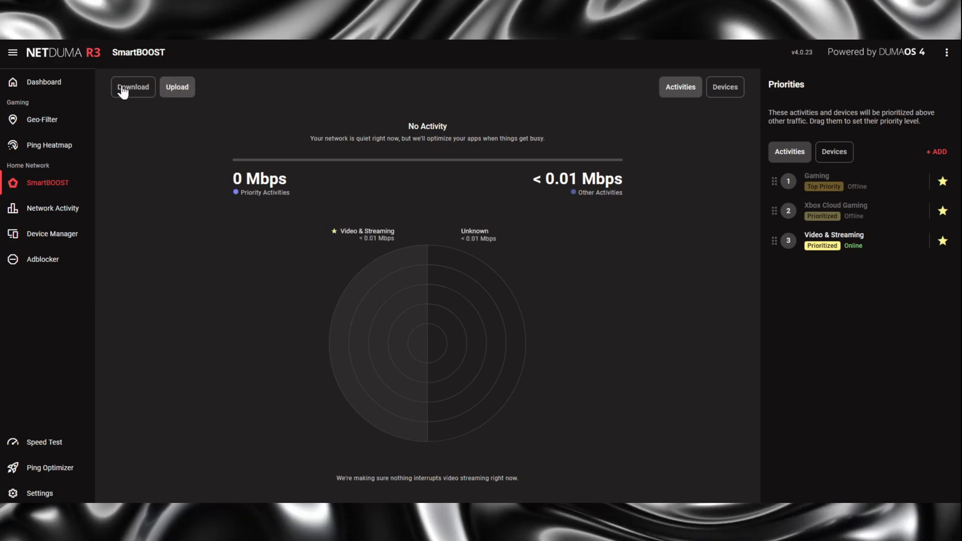
click(124, 92)
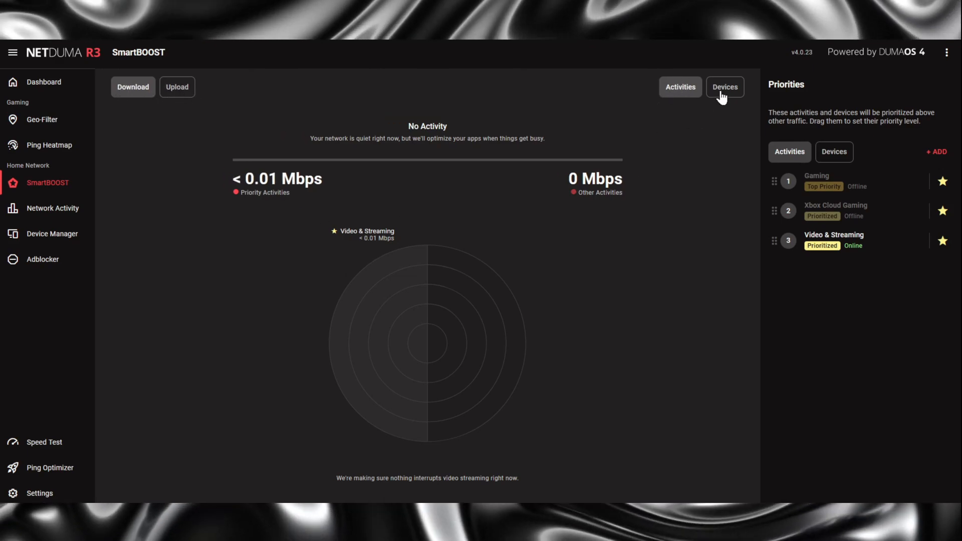
click(721, 96)
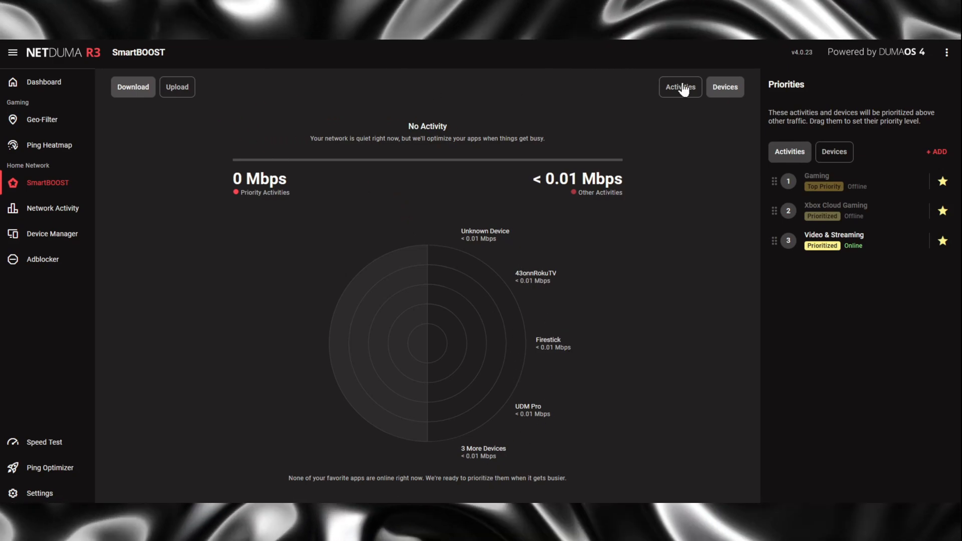
click(680, 89)
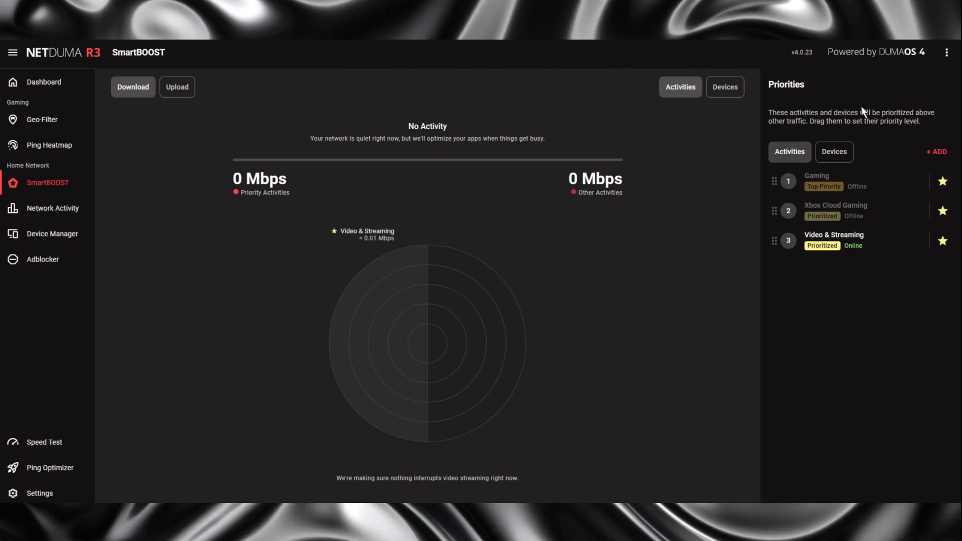
click(948, 56)
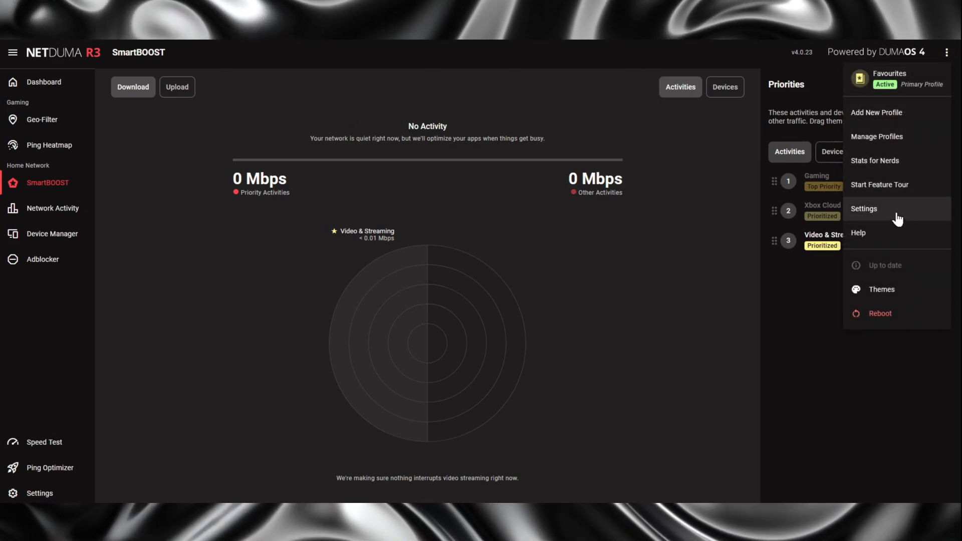
click(957, 215)
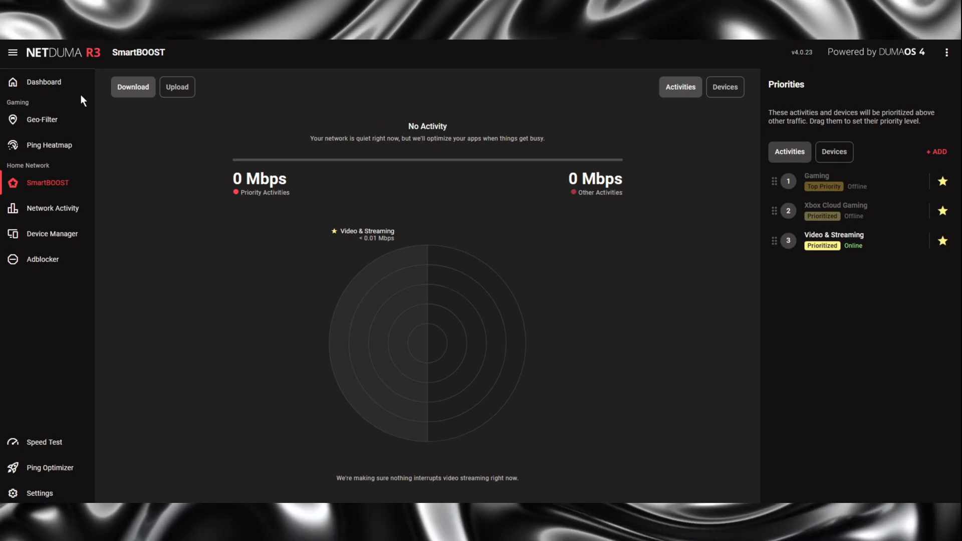
Step: Revisit the dashboard, then return to SmartBOOST and review the prioritized devices and activities
click(31, 84)
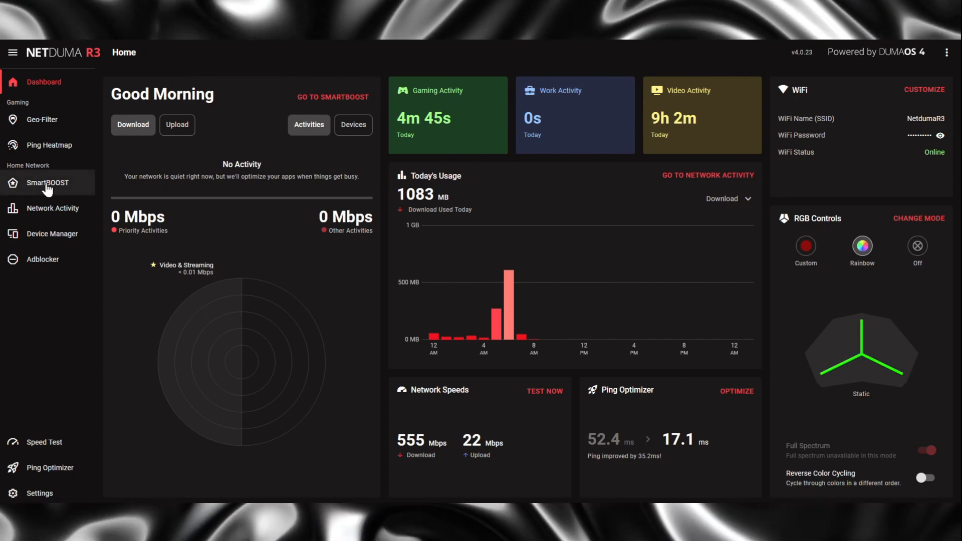
click(46, 184)
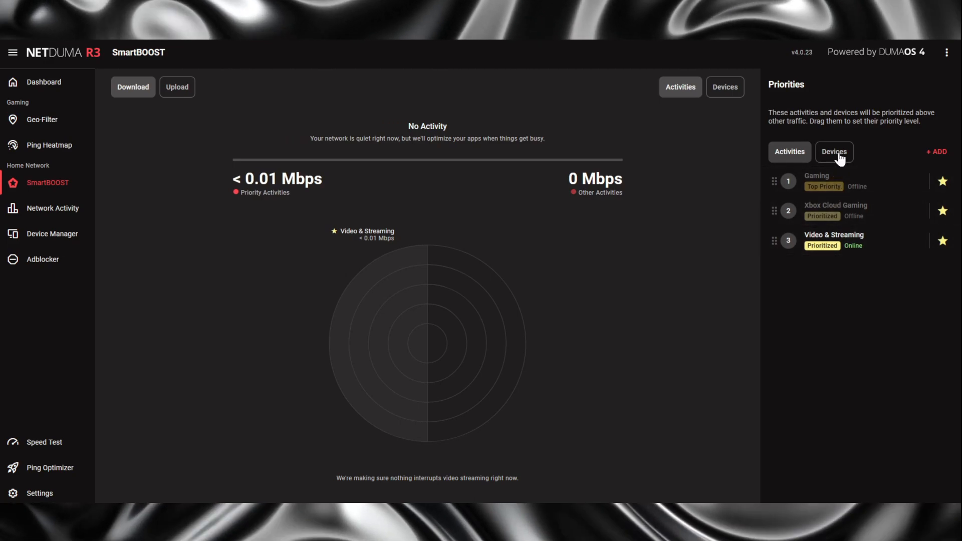
click(840, 157)
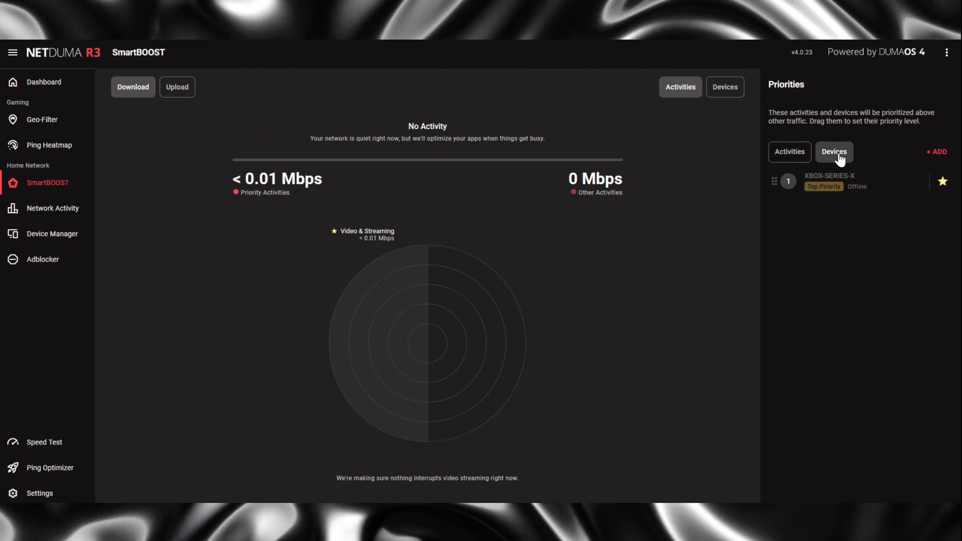
click(793, 161)
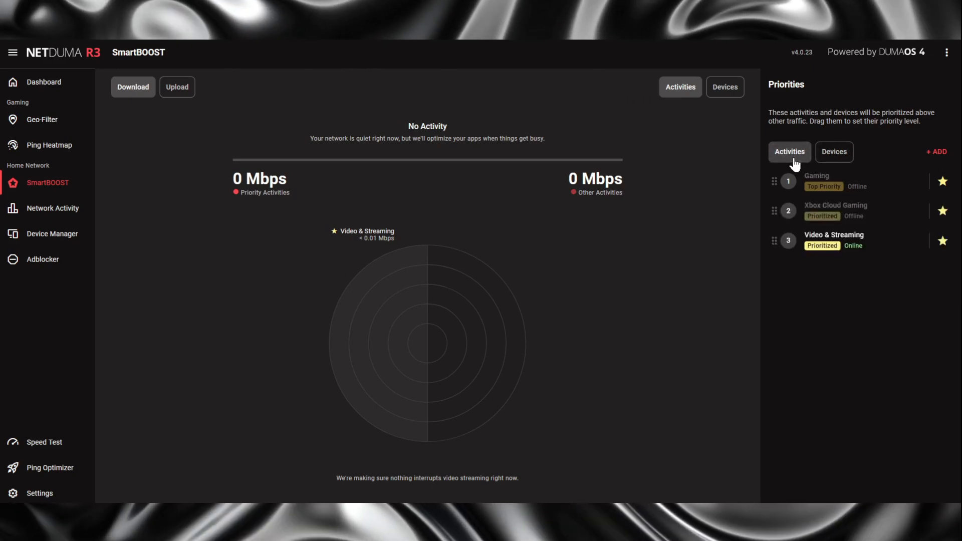
Step: Start adding a SmartBOOST priority and look through the available application groups
click(940, 153)
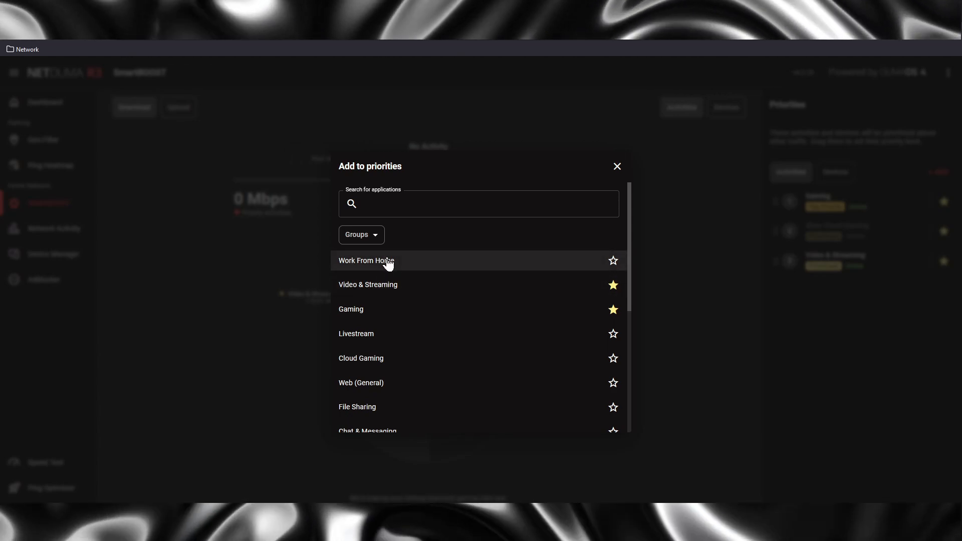
scroll(407, 351, down, 5)
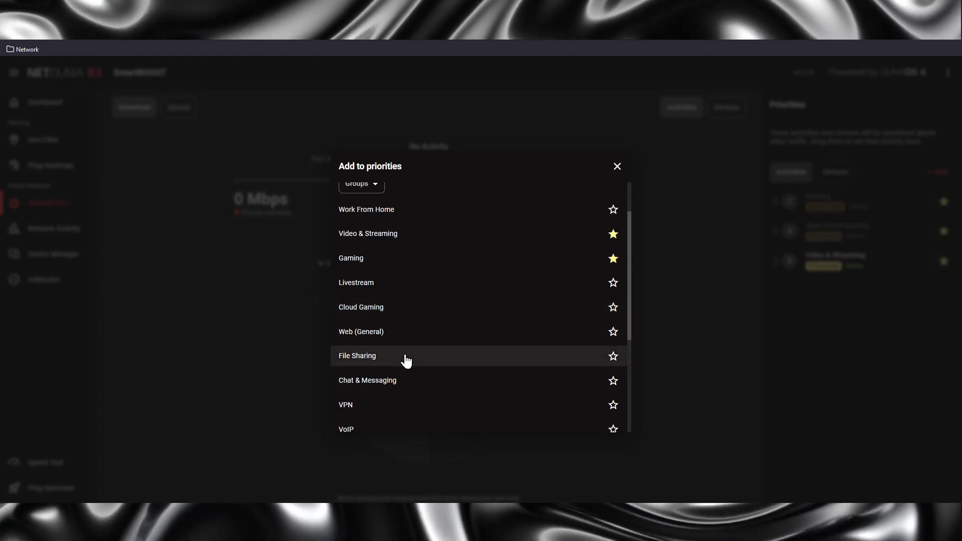
scroll(408, 374, up, 5)
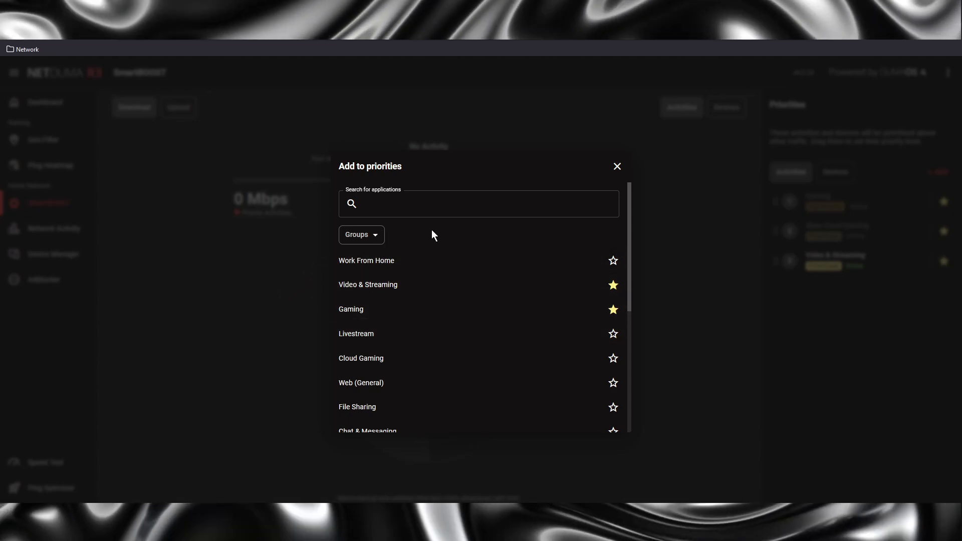
Step: Filter the applications available for prioritization to Gaming and look through the full list of games
click(378, 239)
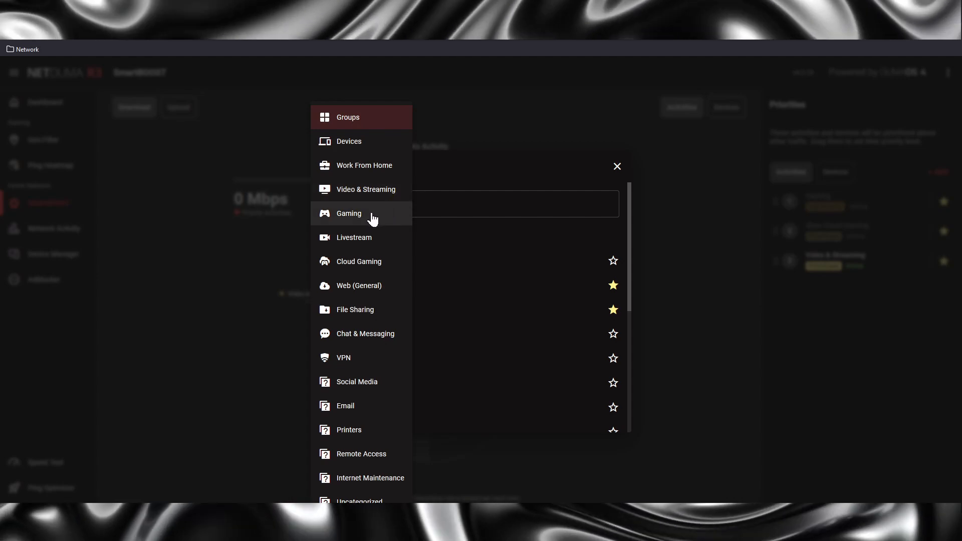
click(350, 221)
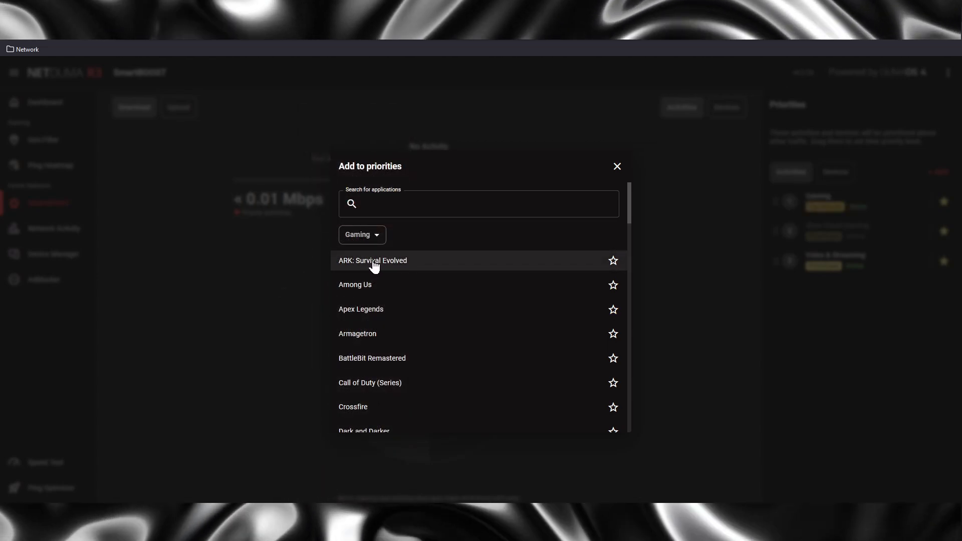
scroll(415, 299, down, 5)
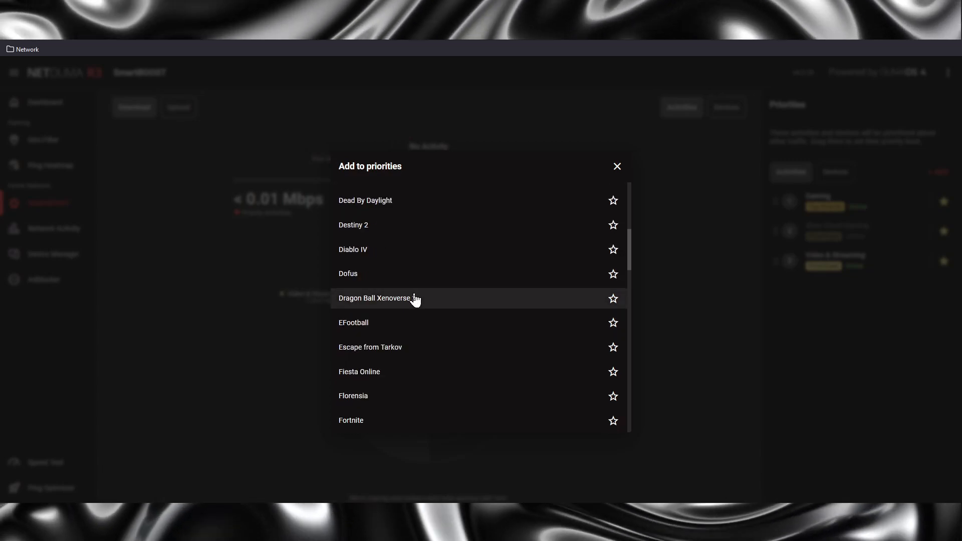
scroll(416, 301, down, 10)
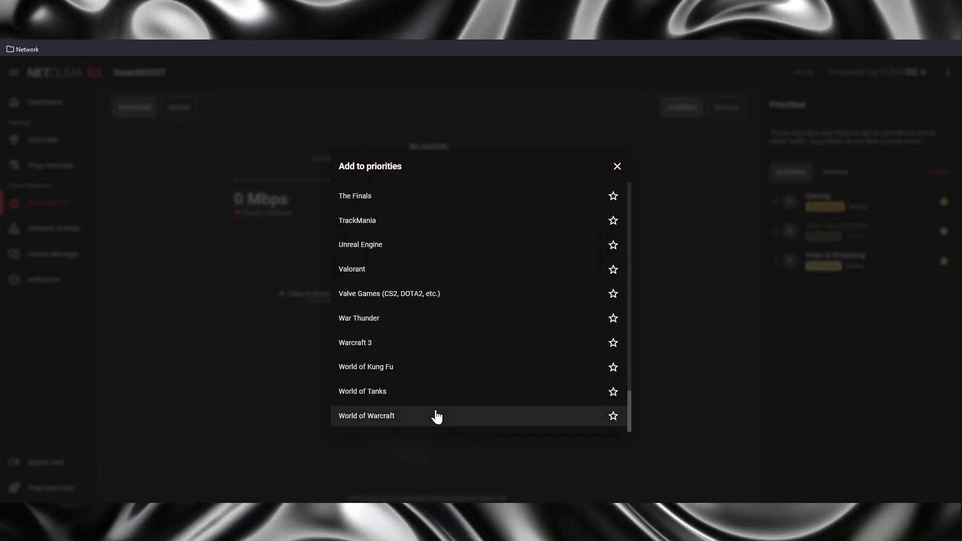
scroll(437, 417, up, 14)
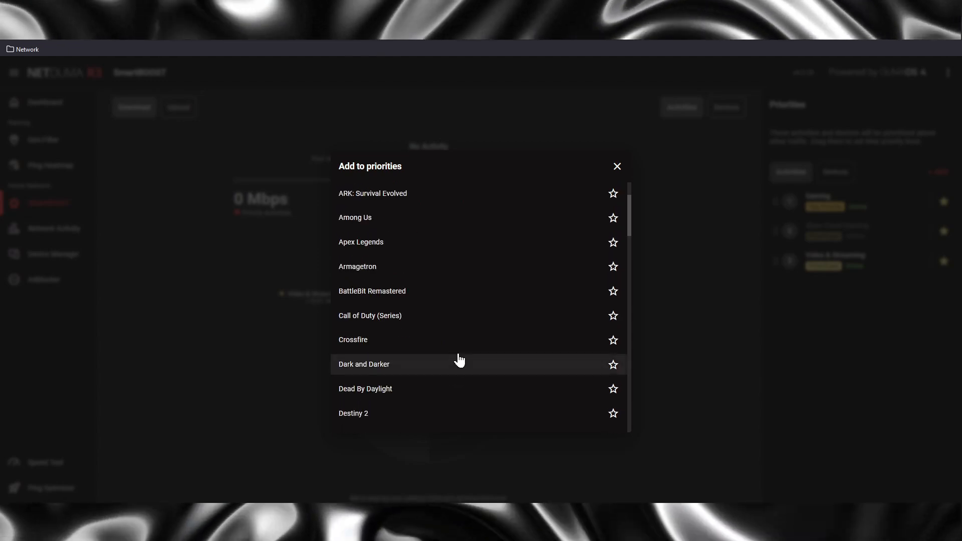
scroll(459, 358, up, 3)
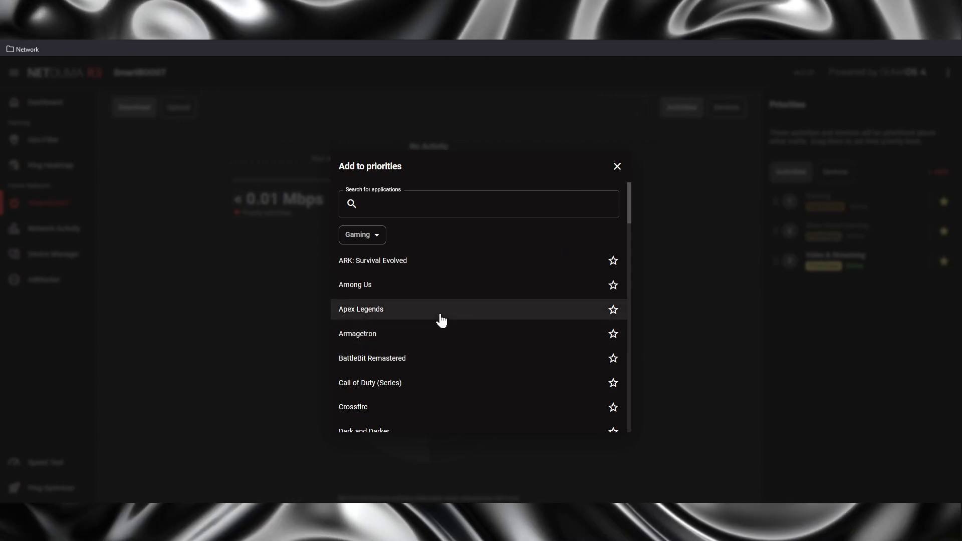
scroll(441, 321, down, 7)
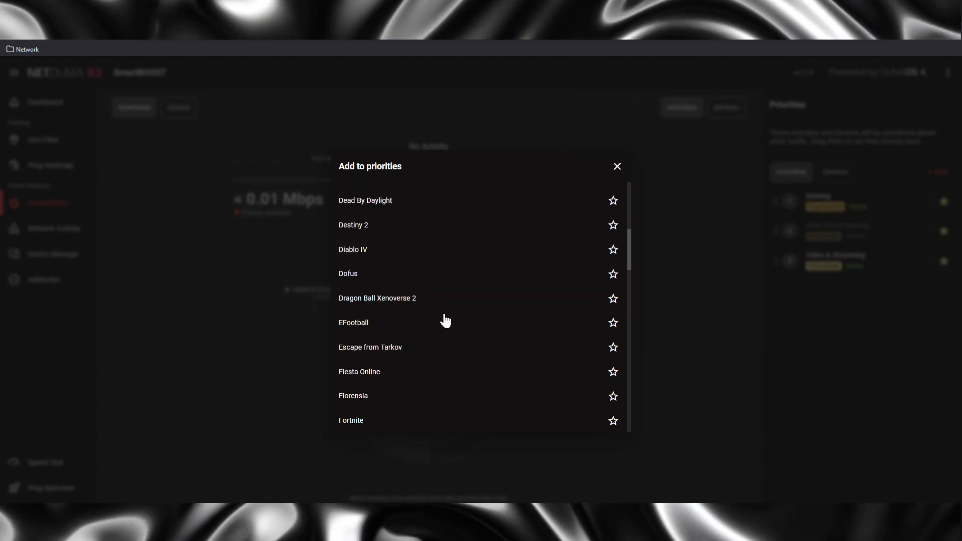
scroll(448, 341, down, 1)
scroll(451, 355, up, 8)
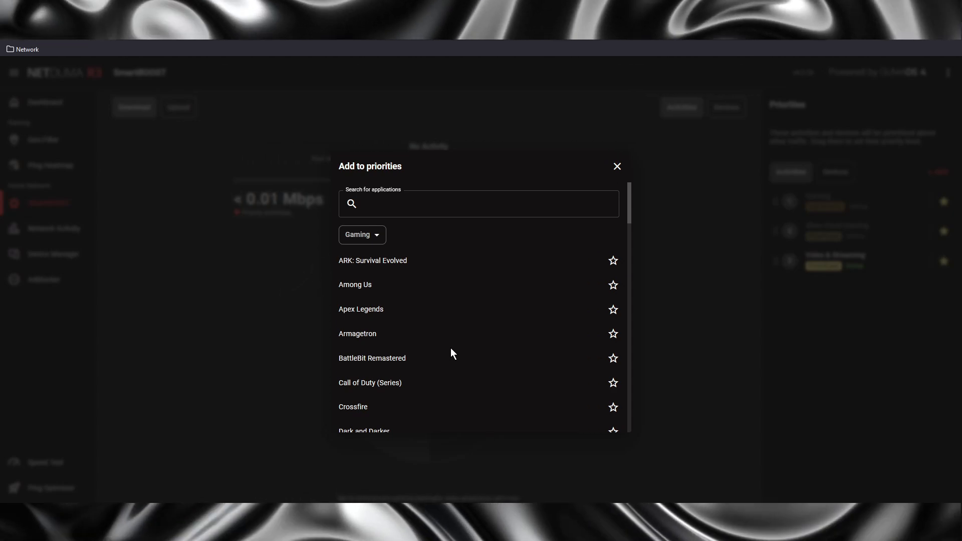
Step: Show the Devices category in the priority selection, look through the network devices, and leave the selection without adding any
click(375, 238)
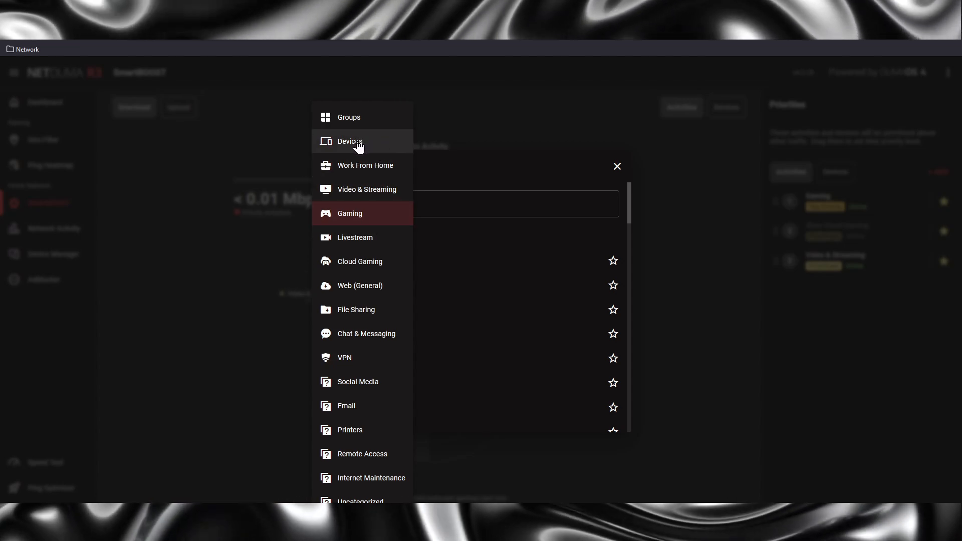
click(359, 145)
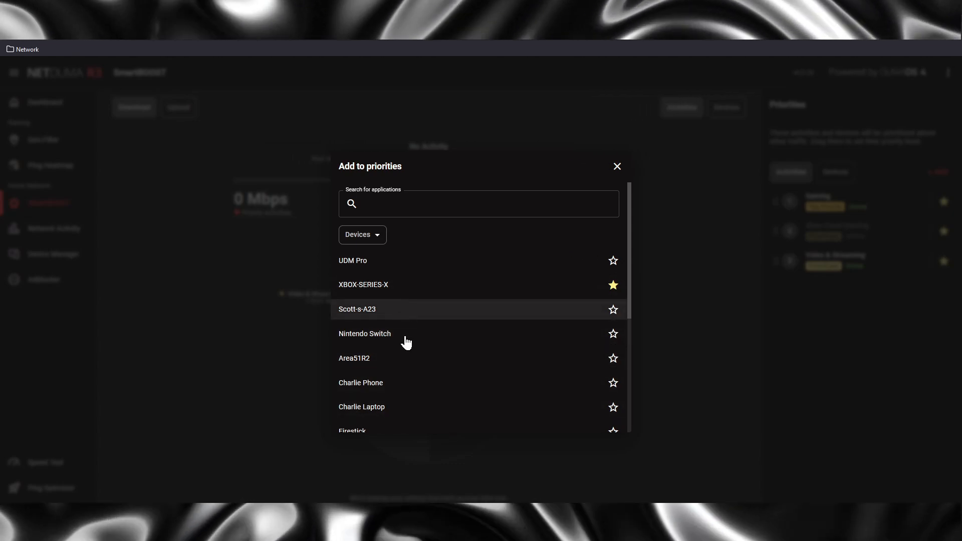
scroll(413, 371, down, 2)
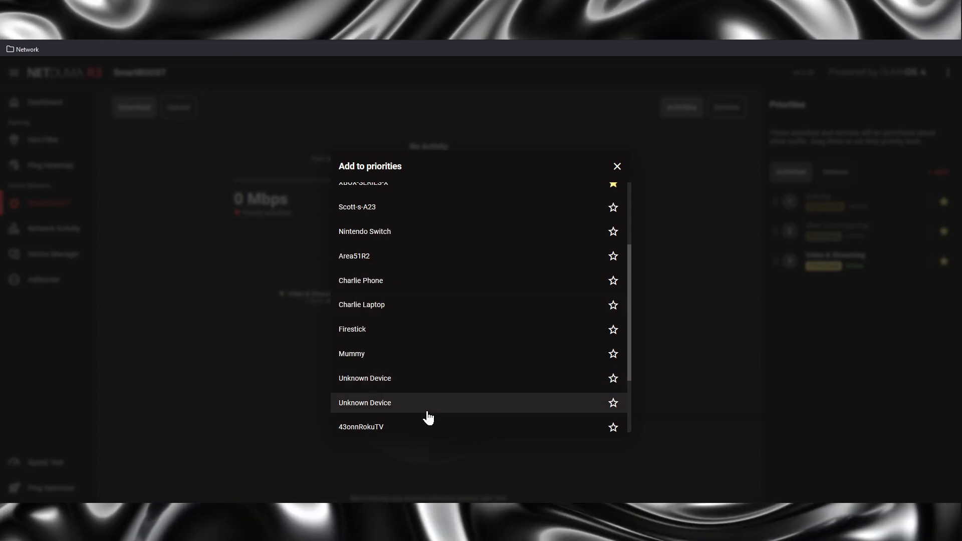
scroll(428, 406, up, 2)
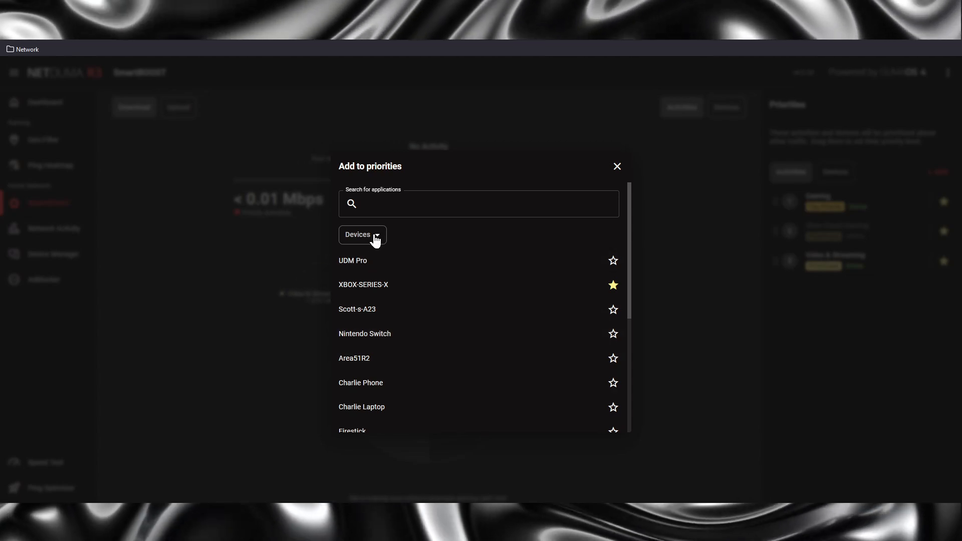
click(617, 167)
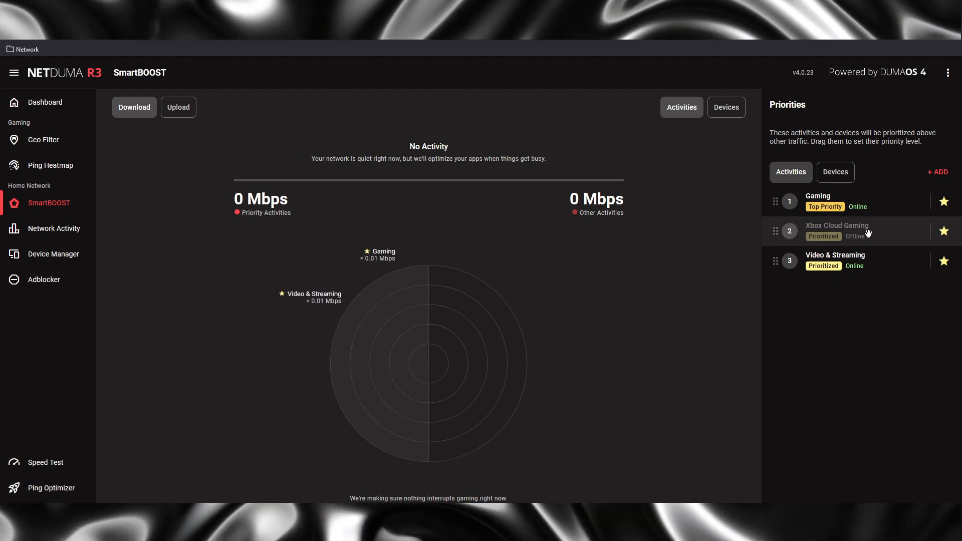
Step: Remove Xbox Cloud Gaming from the SmartBOOST priorities by unstarring it in the Cloud Gaming category
click(939, 173)
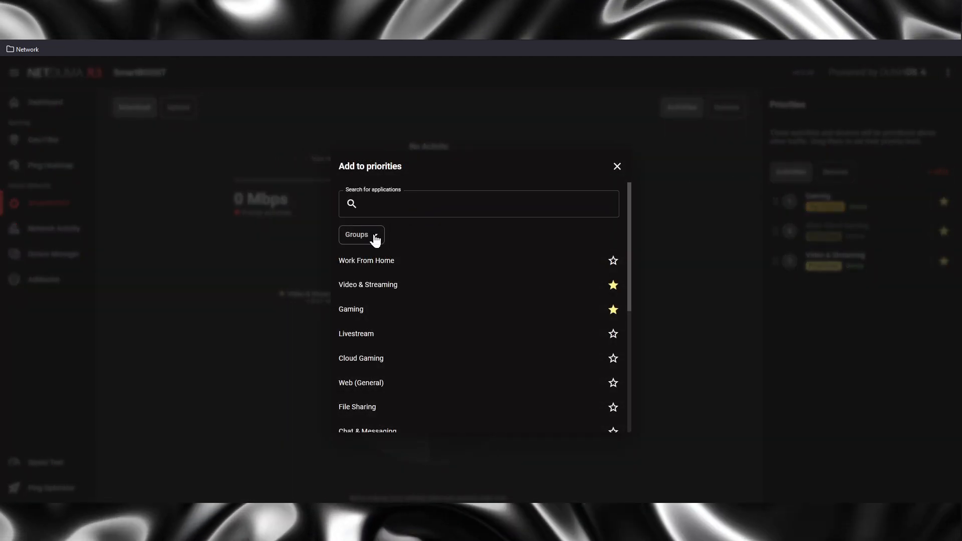
click(377, 240)
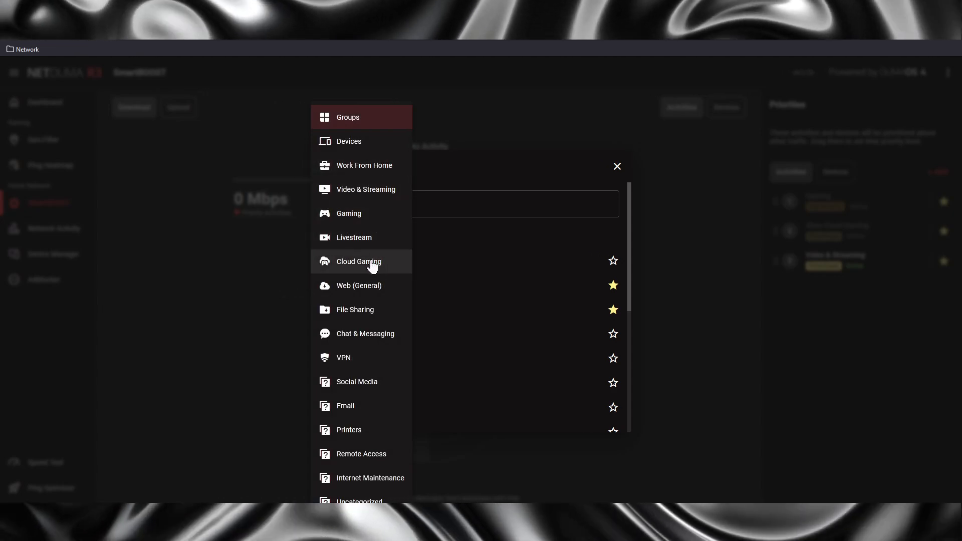
click(372, 266)
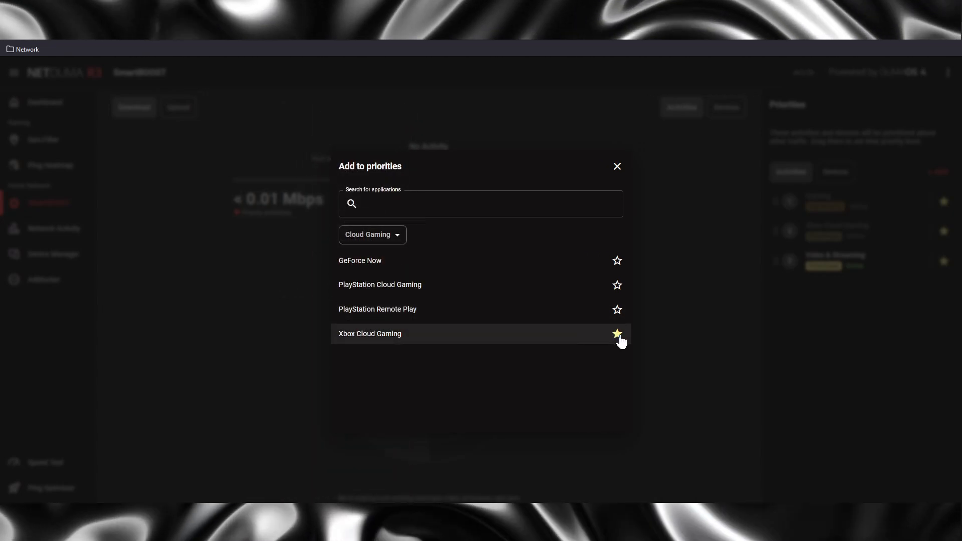
click(618, 335)
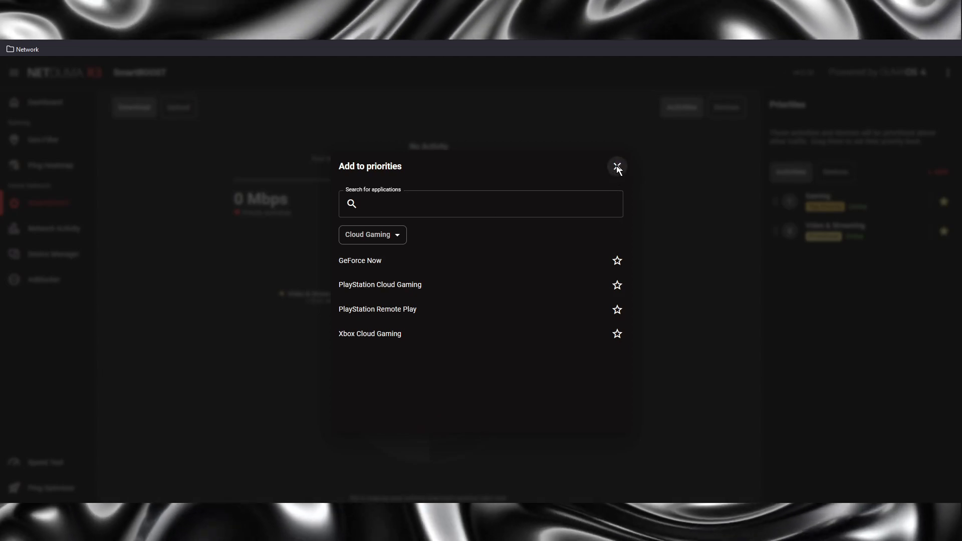
click(617, 167)
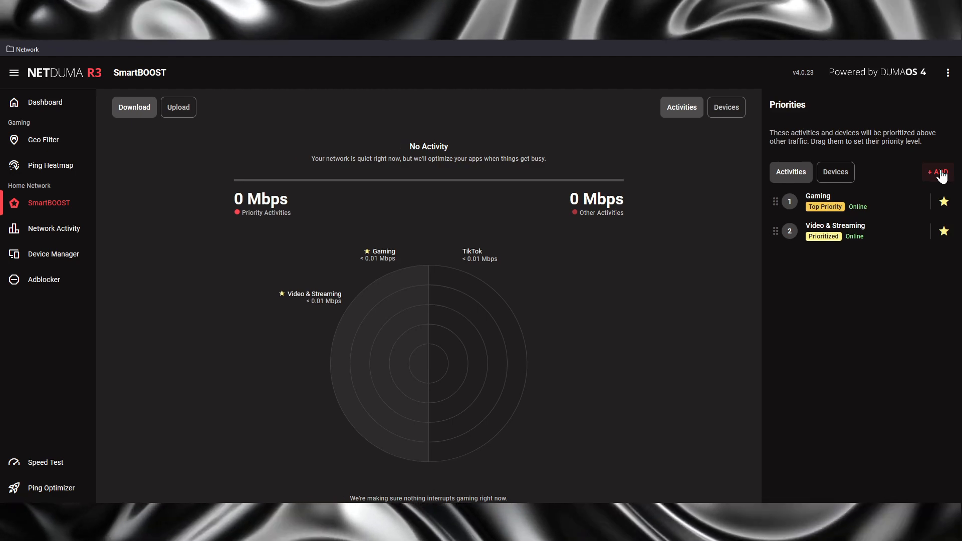
Step: Add Xbox Download from the File Sharing category to the SmartBOOST priorities and close the priority selection
click(940, 174)
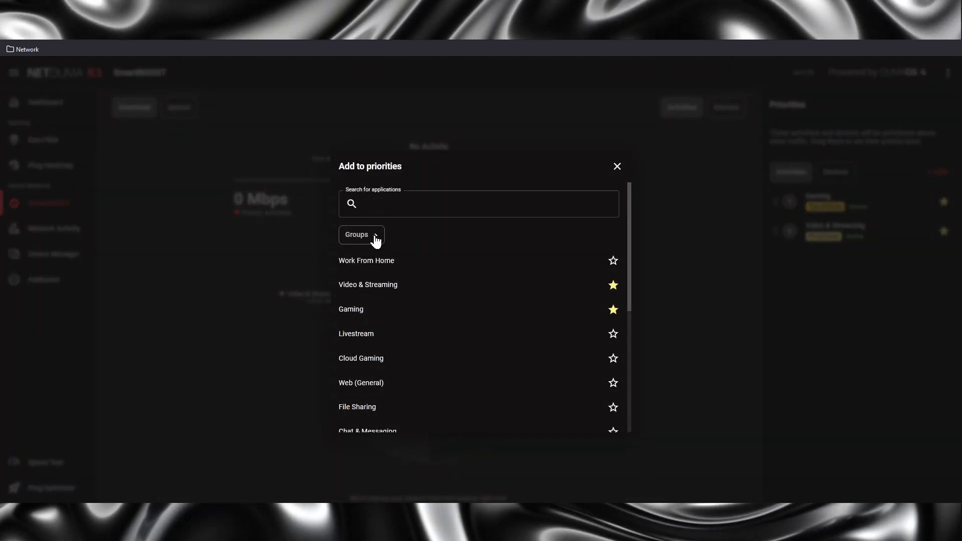
click(376, 241)
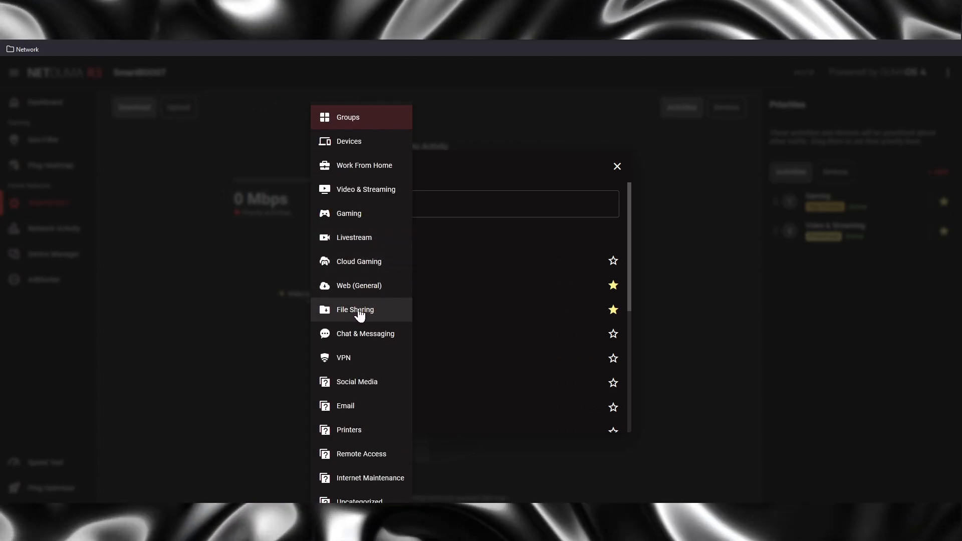
click(360, 311)
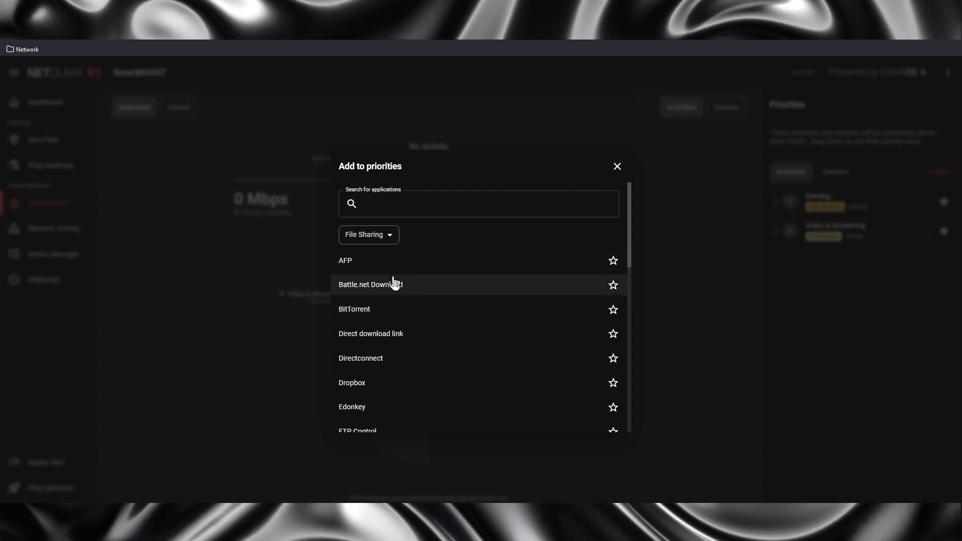
scroll(396, 308, down, 4)
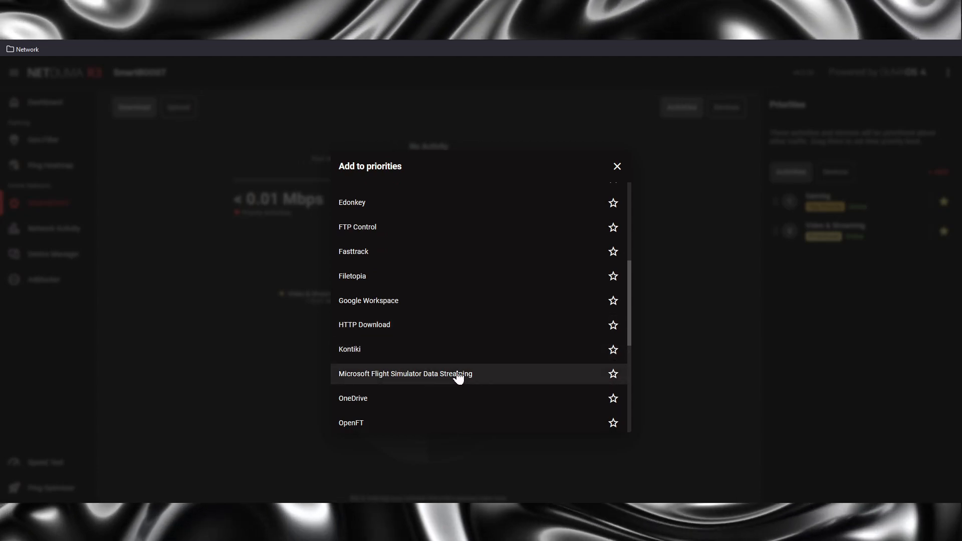
scroll(458, 376, down, 1)
scroll(456, 376, down, 1)
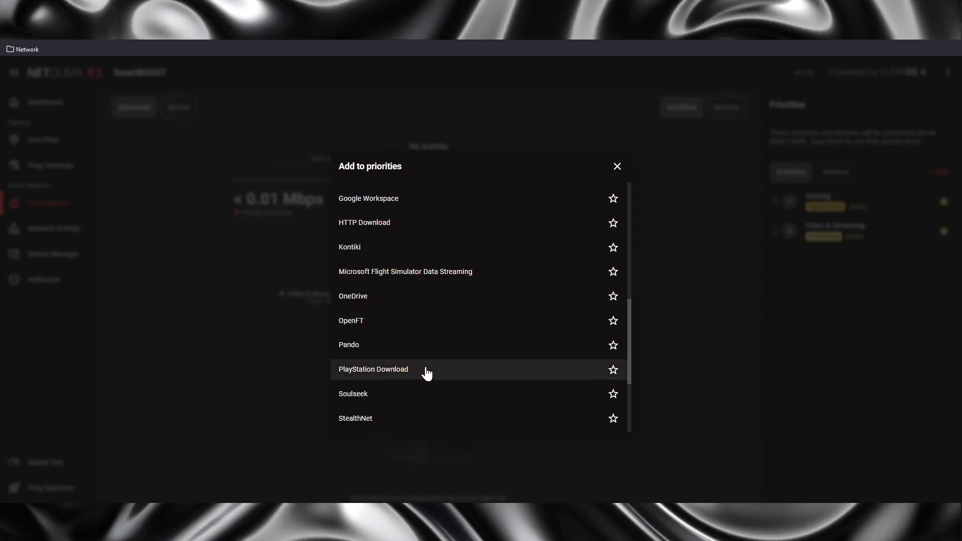
scroll(426, 371, down, 2)
scroll(428, 373, down, 1)
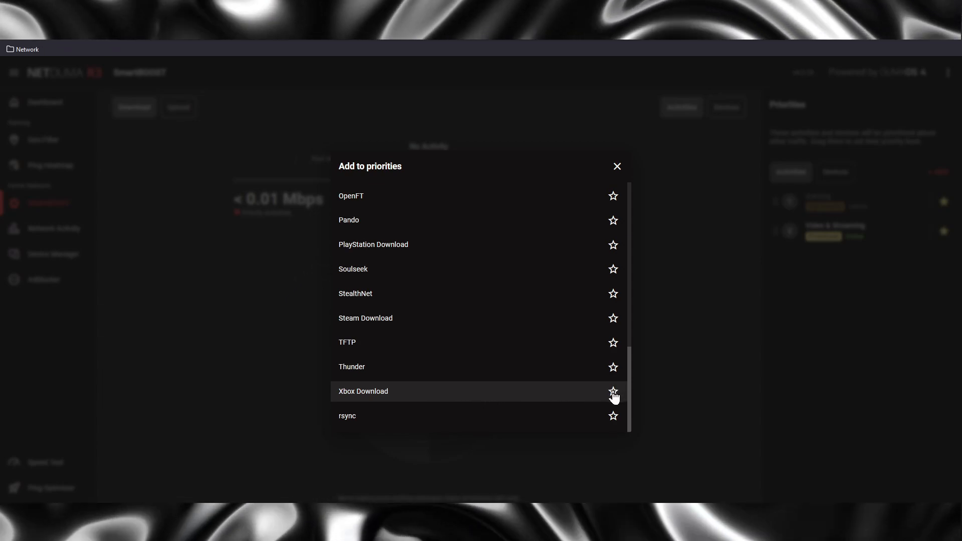
click(613, 392)
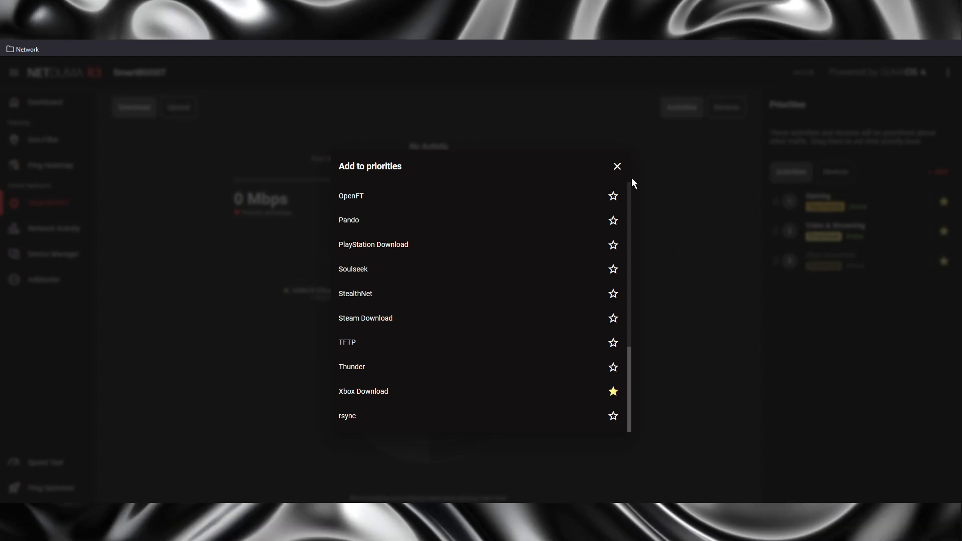
click(618, 167)
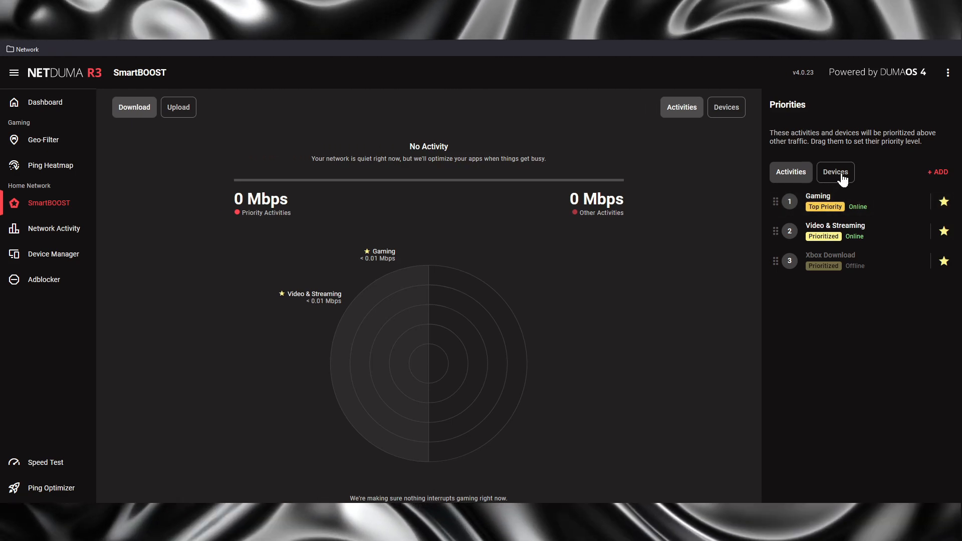
Step: Compare the prioritized activities with the prioritized devices in SmartBOOST, ending on the activities list
click(842, 176)
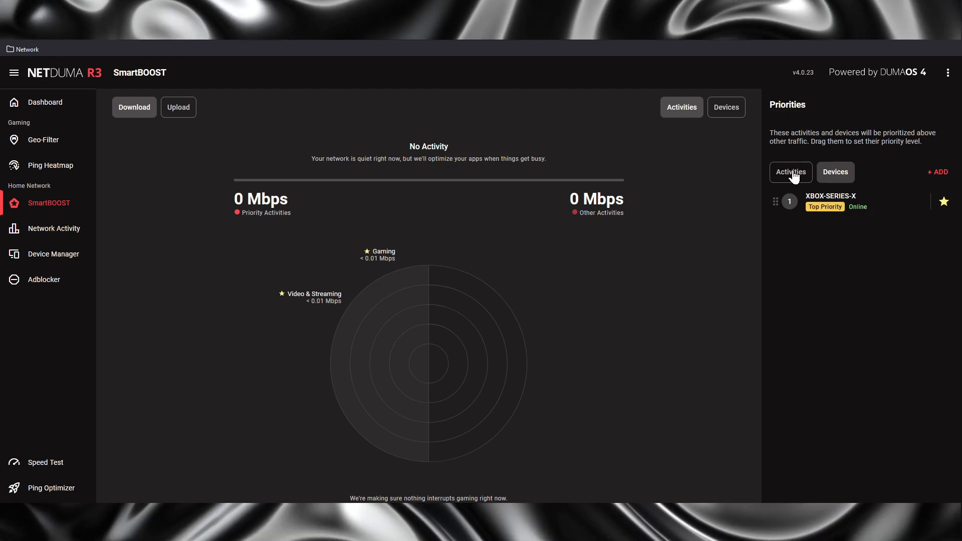
click(793, 174)
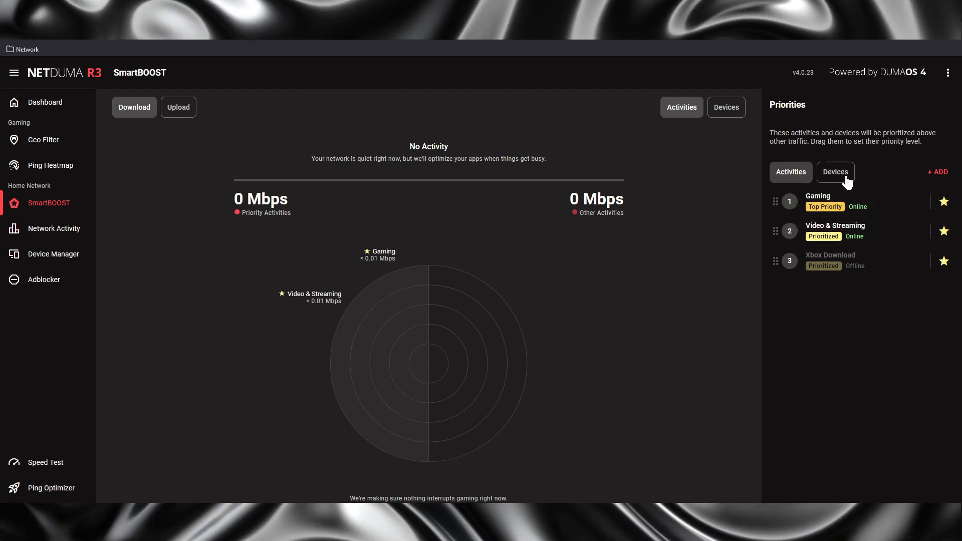
click(844, 180)
click(788, 176)
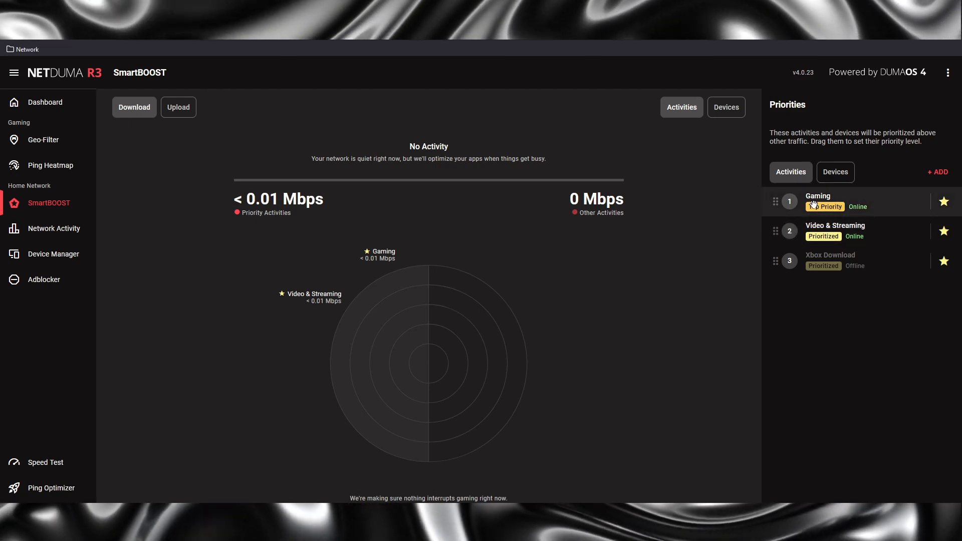
click(829, 181)
click(791, 175)
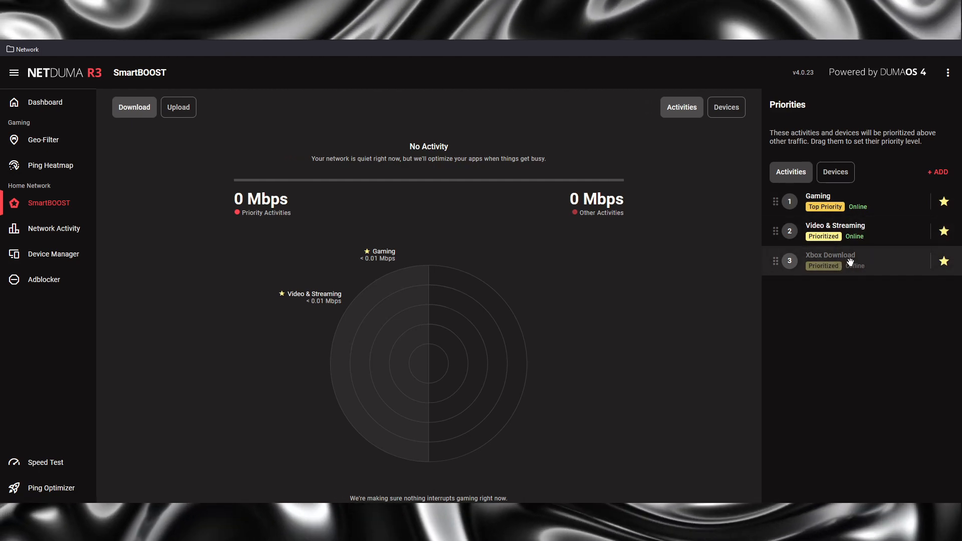
click(950, 79)
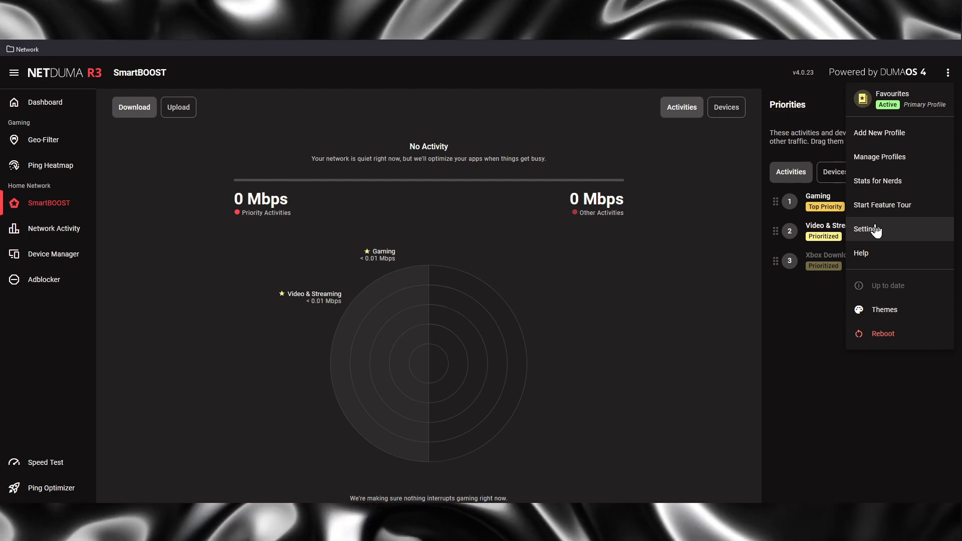
click(803, 301)
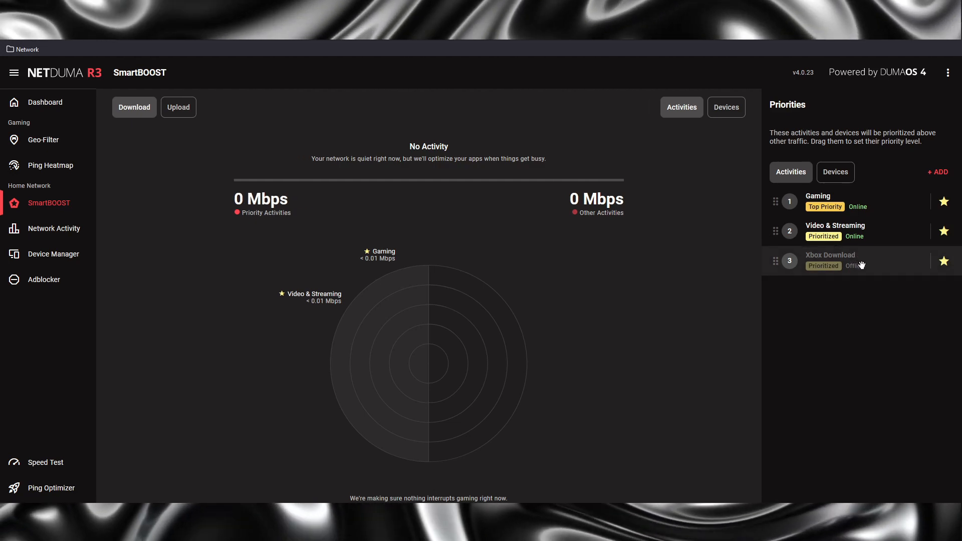
click(842, 178)
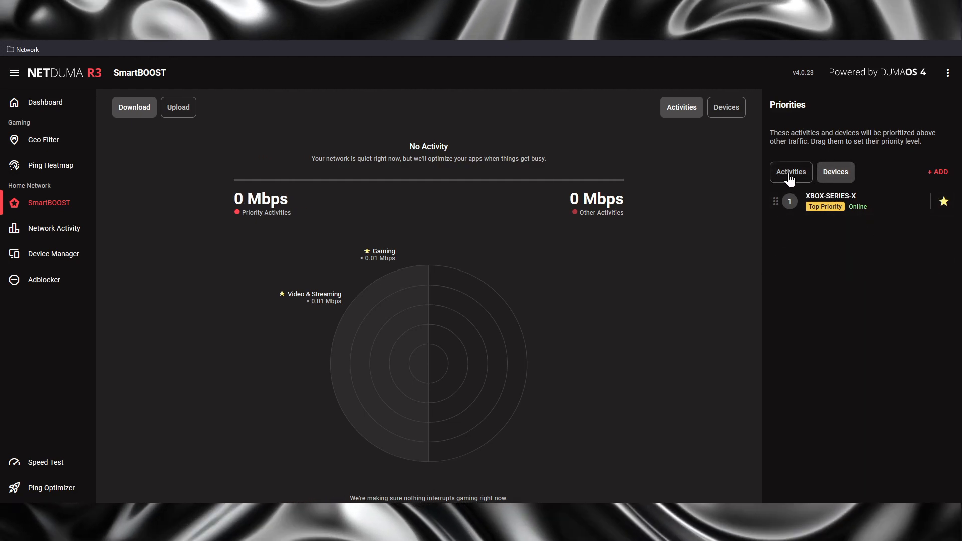
click(789, 176)
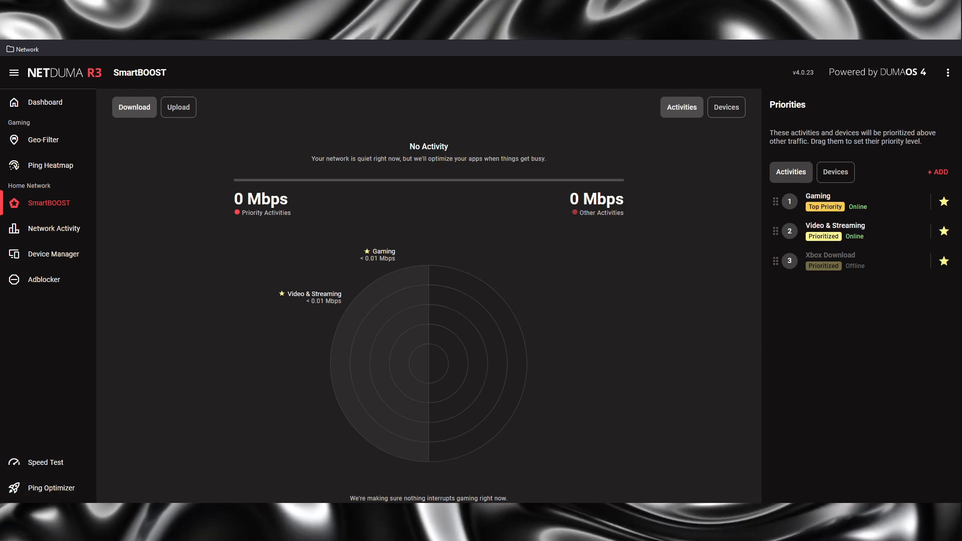
Step: Review the Ping Optimizer's advanced settings, including Congestion Control and its mode, and leave without changing anything
click(62, 486)
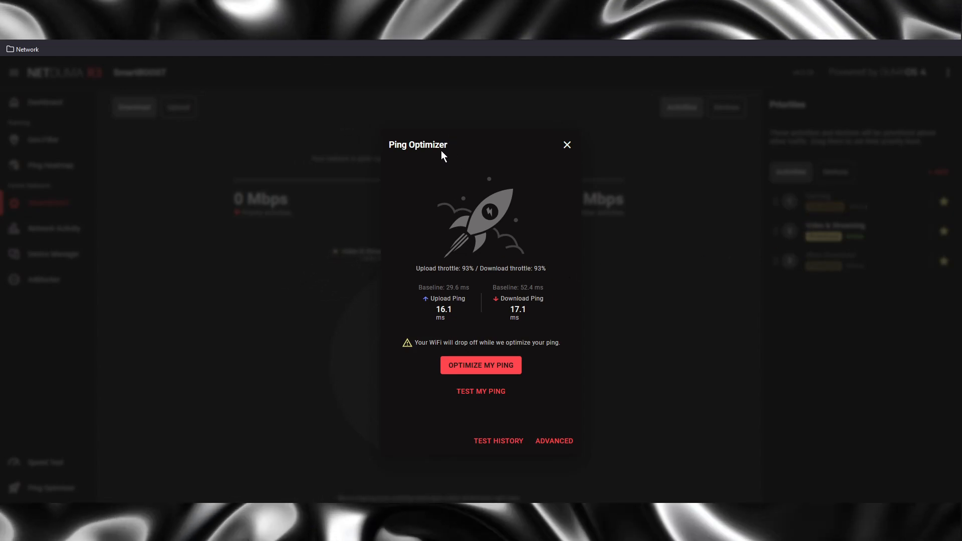
click(553, 442)
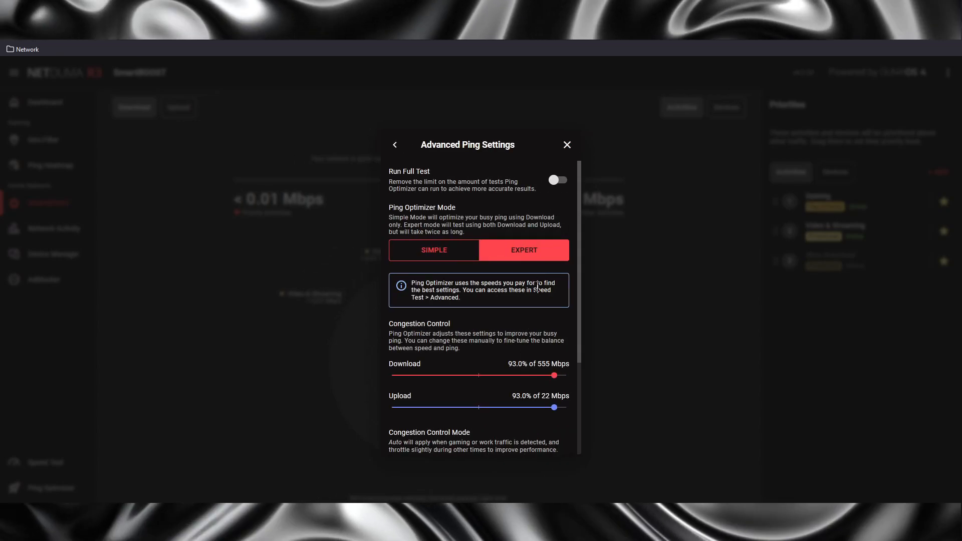
scroll(547, 293, down, 2)
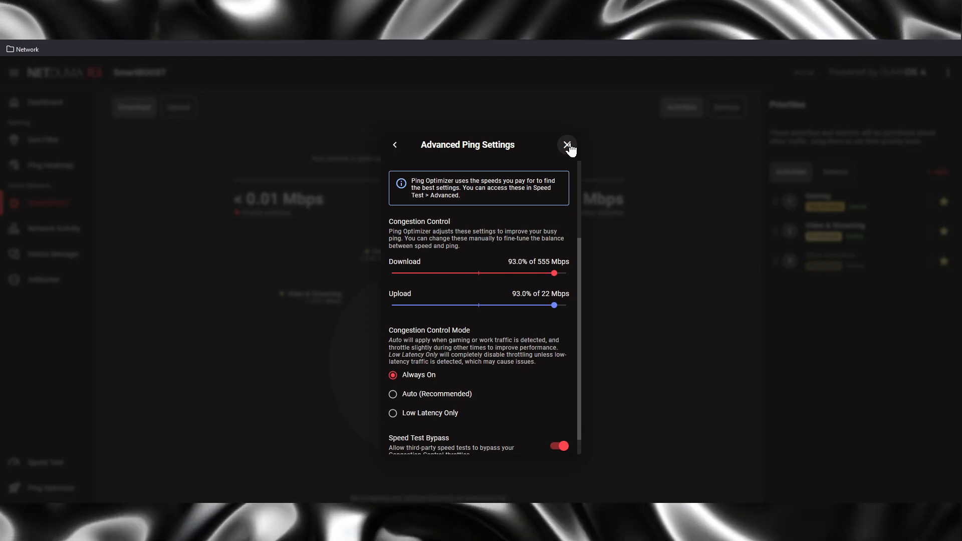
click(567, 145)
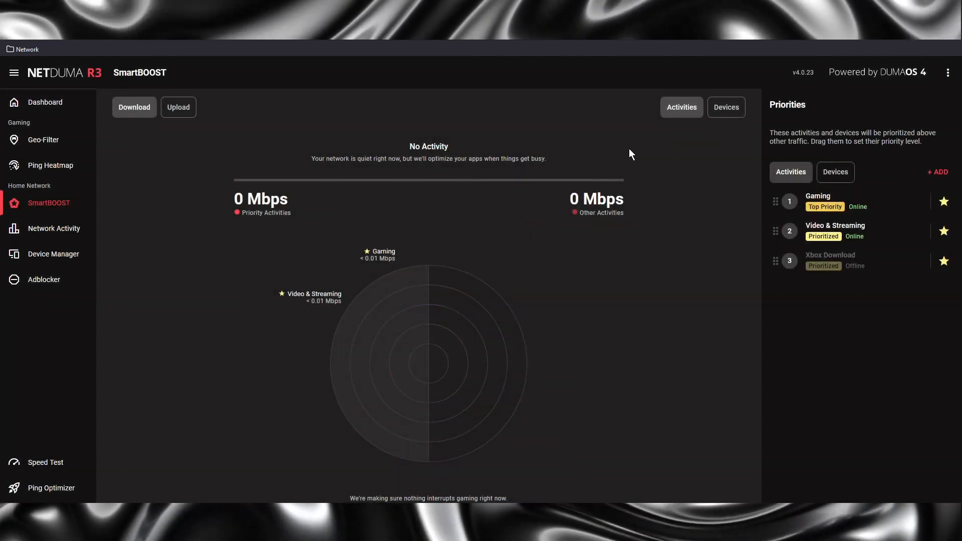
Step: Switch the SmartBOOST priority mode to Advanced, and view the Gaming activity's priority level without changing it
click(947, 73)
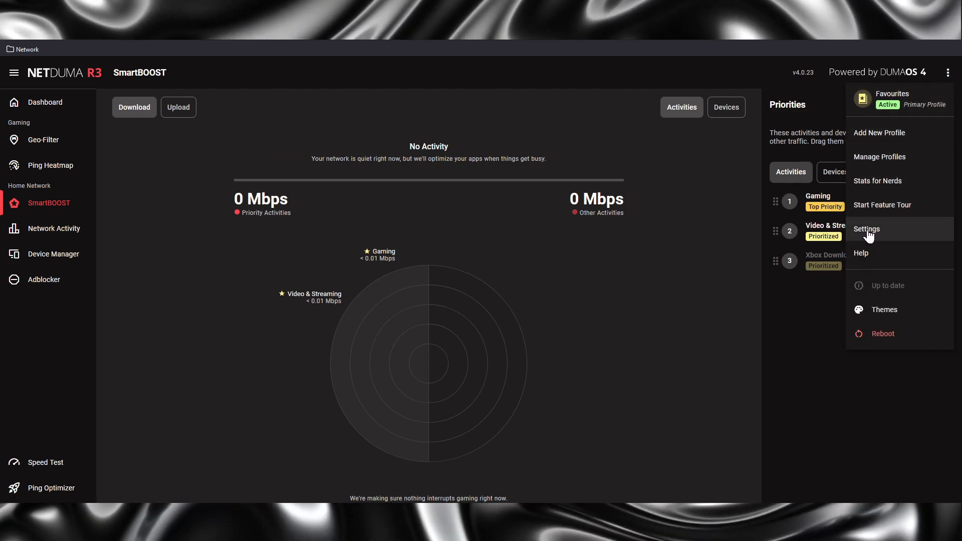
click(868, 230)
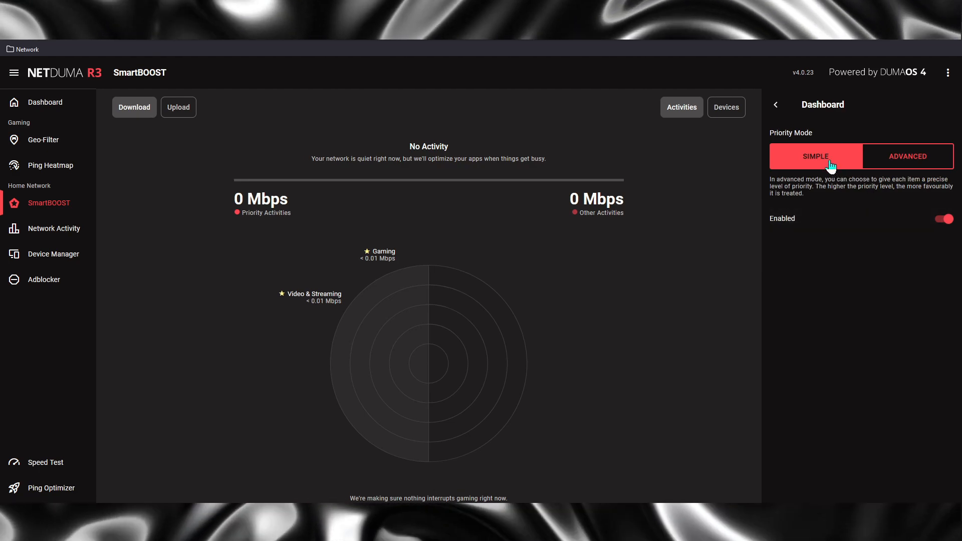
click(916, 161)
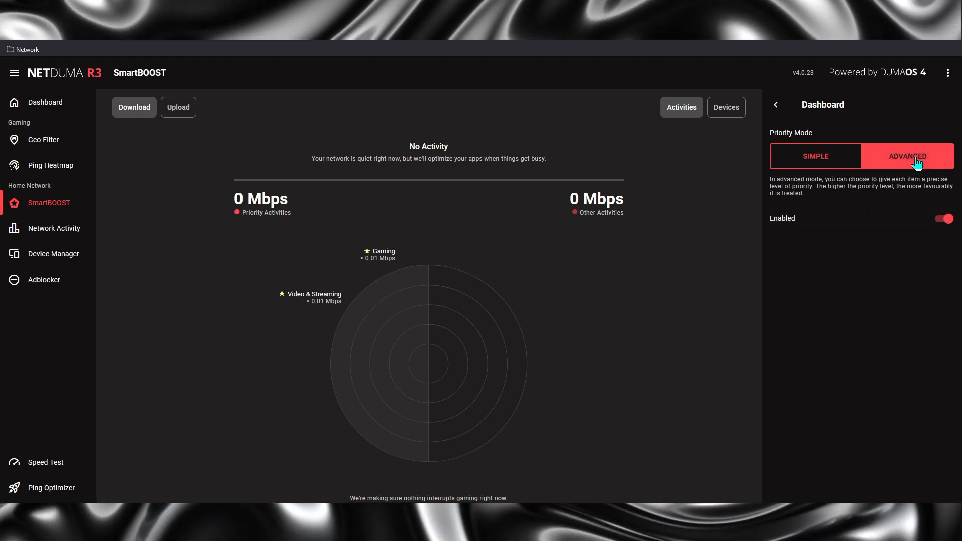
click(776, 105)
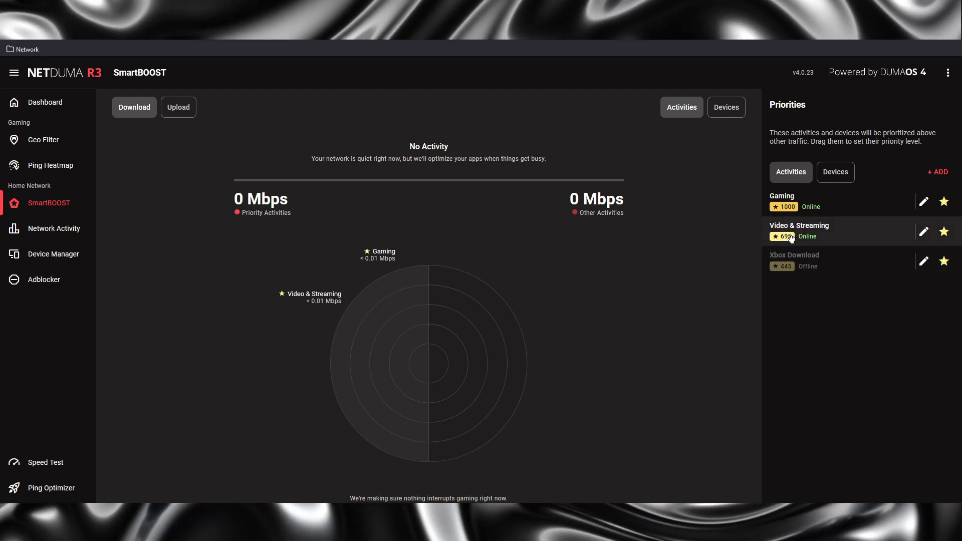
click(924, 202)
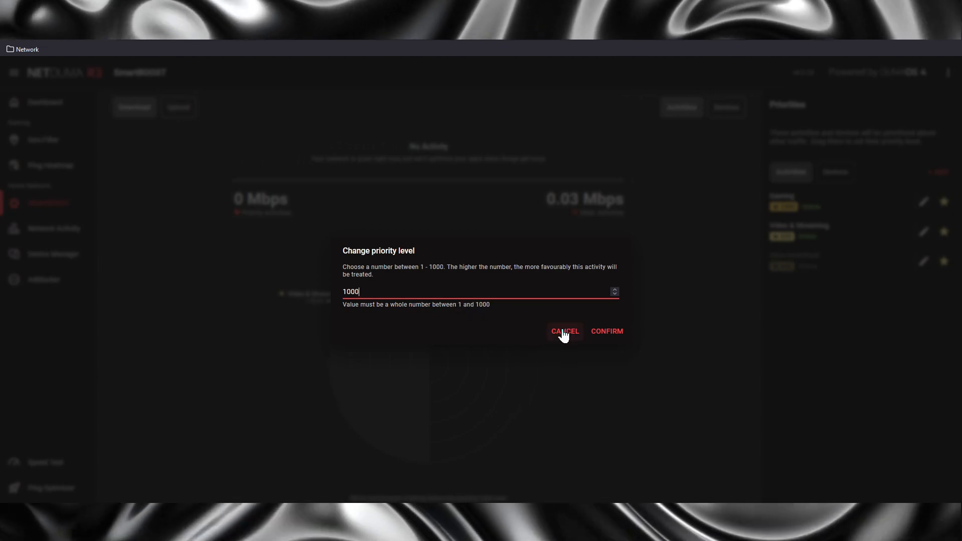
click(564, 333)
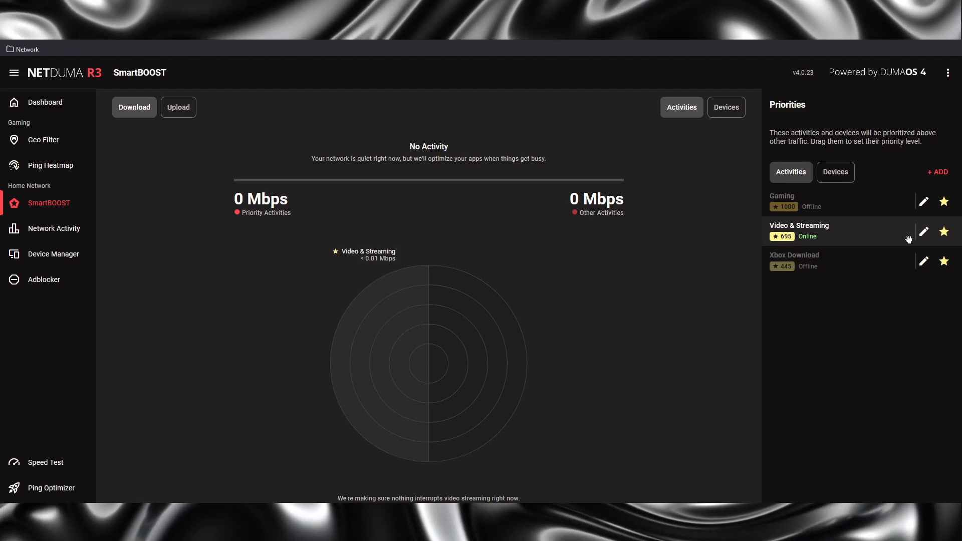
Step: Switch the SmartBOOST priority mode back to Simple, accept clearing custom priority values, and return to the priorities list
click(948, 73)
click(873, 231)
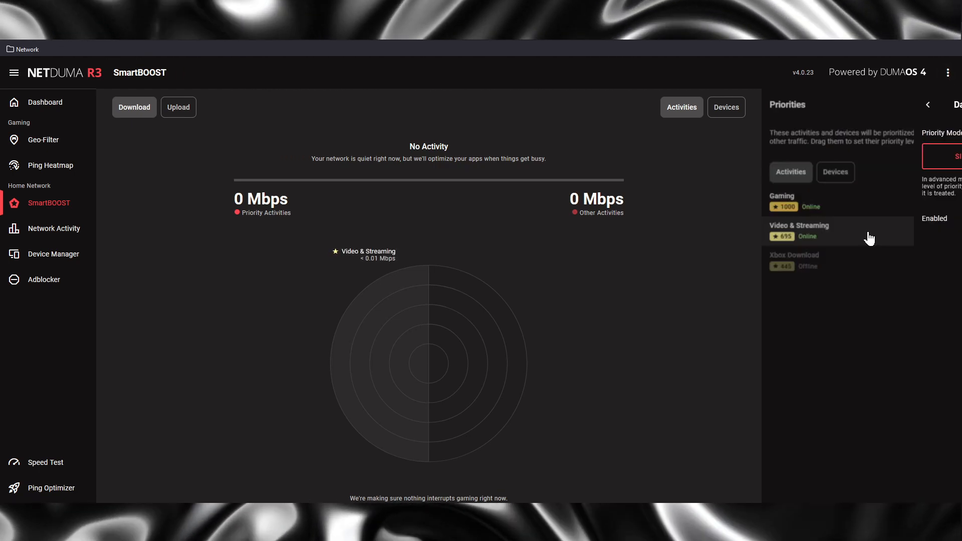
click(810, 156)
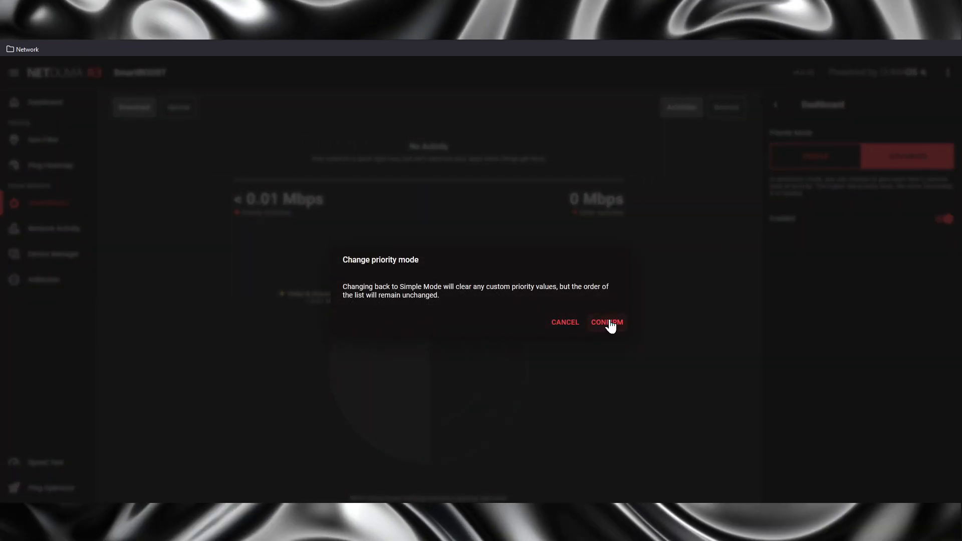
click(608, 322)
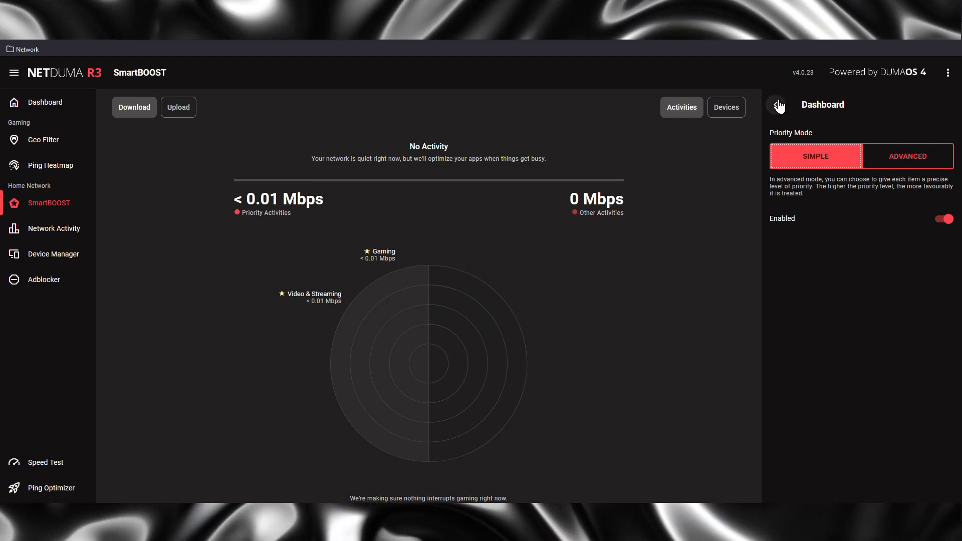
click(776, 104)
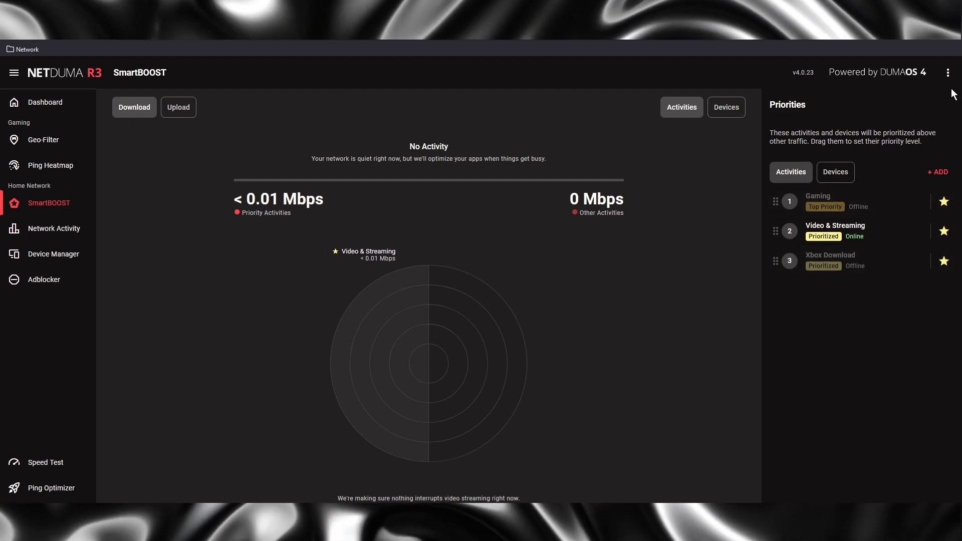
Step: Open Stats for Nerds and compare the upload traffic statistics with the download statistics, ending on download
click(948, 73)
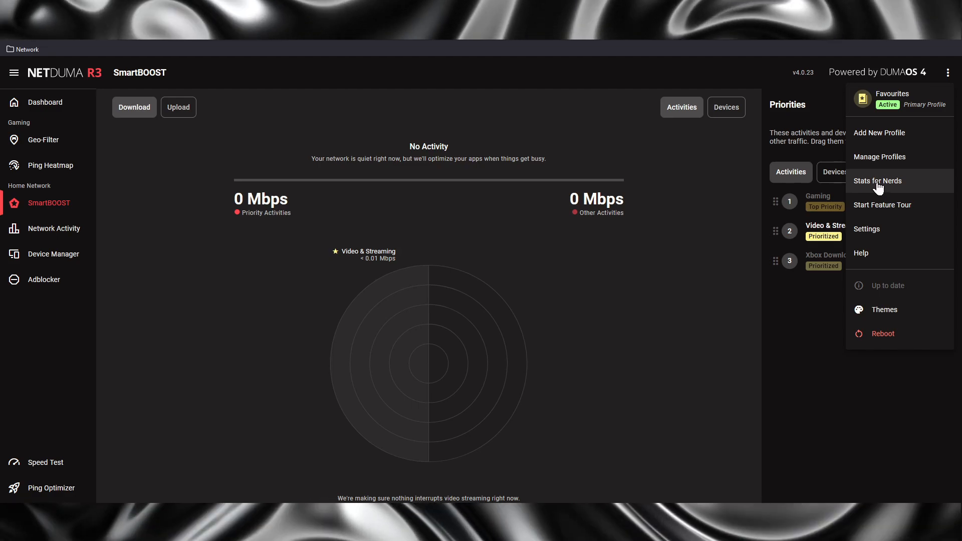
click(879, 186)
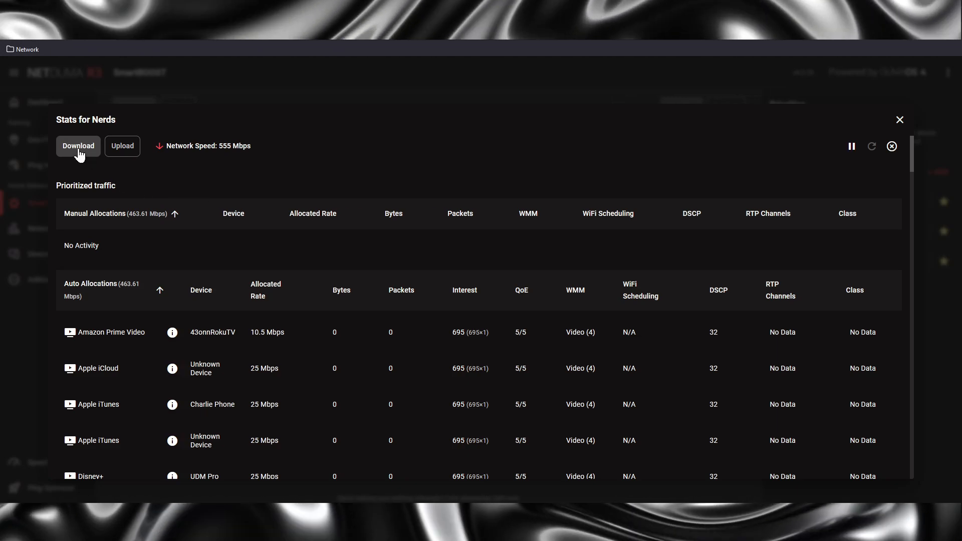
click(124, 153)
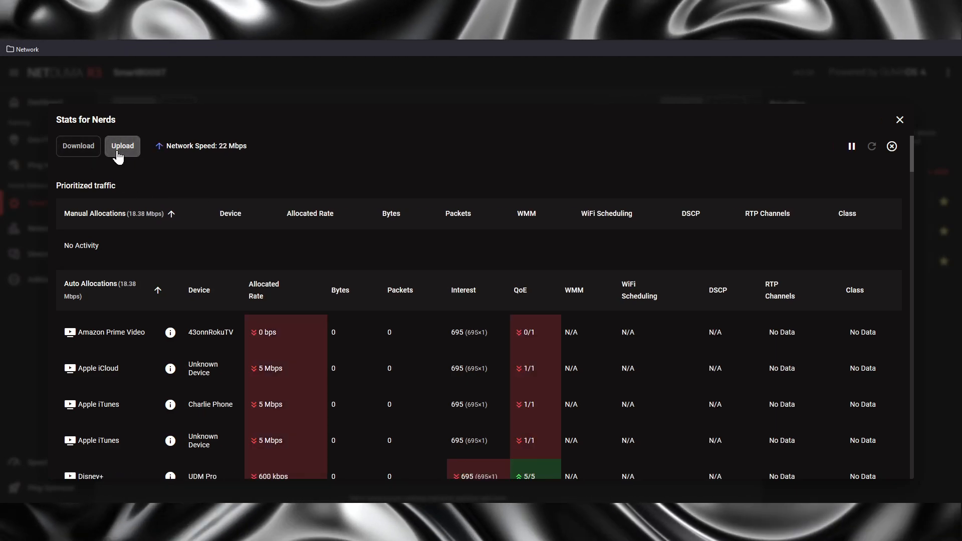
click(75, 153)
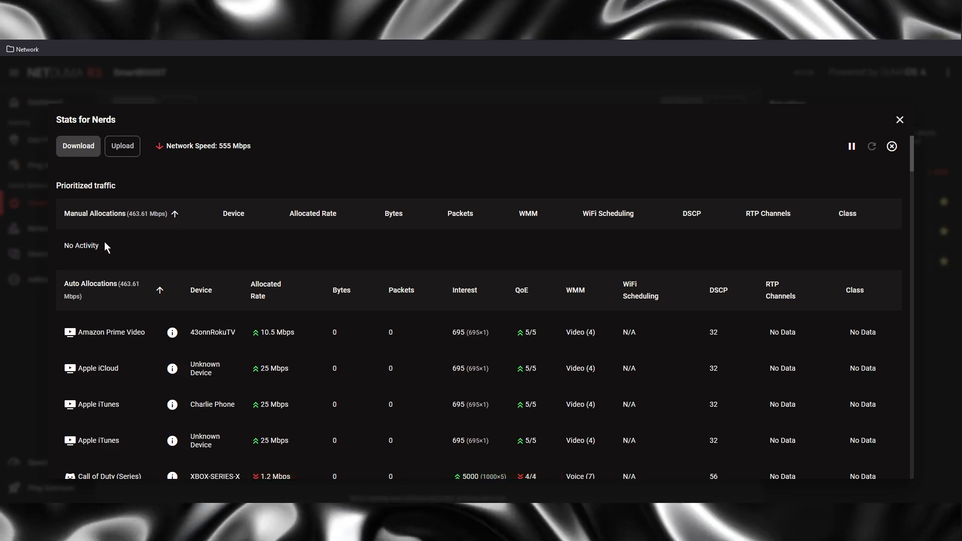
Step: Examine the allocated rates of the auto-allocated applications in the prioritized download traffic
scroll(110, 240, down, 1)
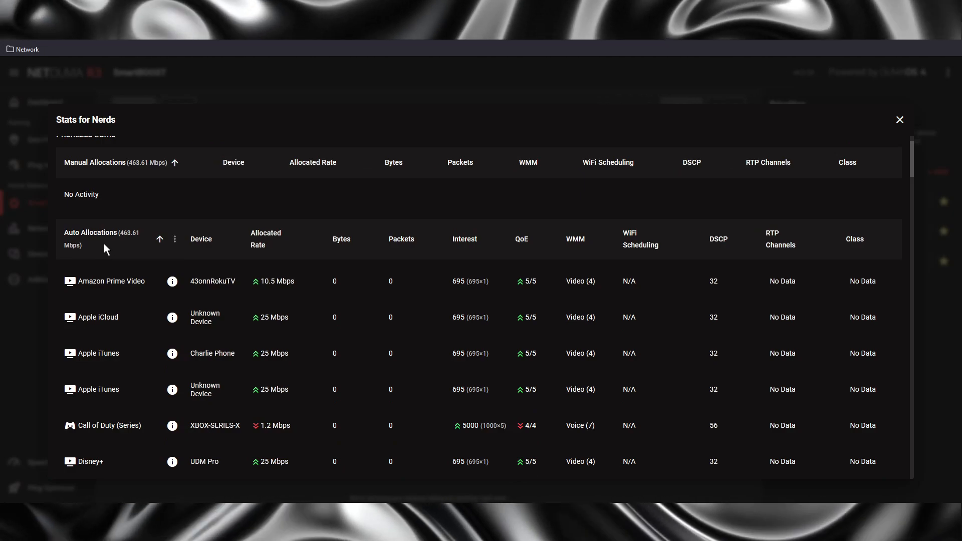
scroll(107, 247, down, 1)
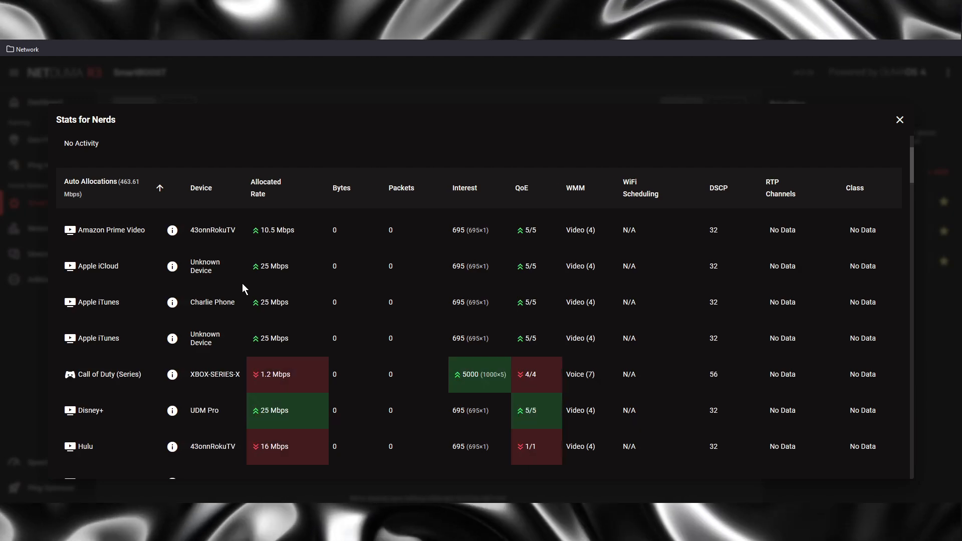
scroll(242, 283, down, 1)
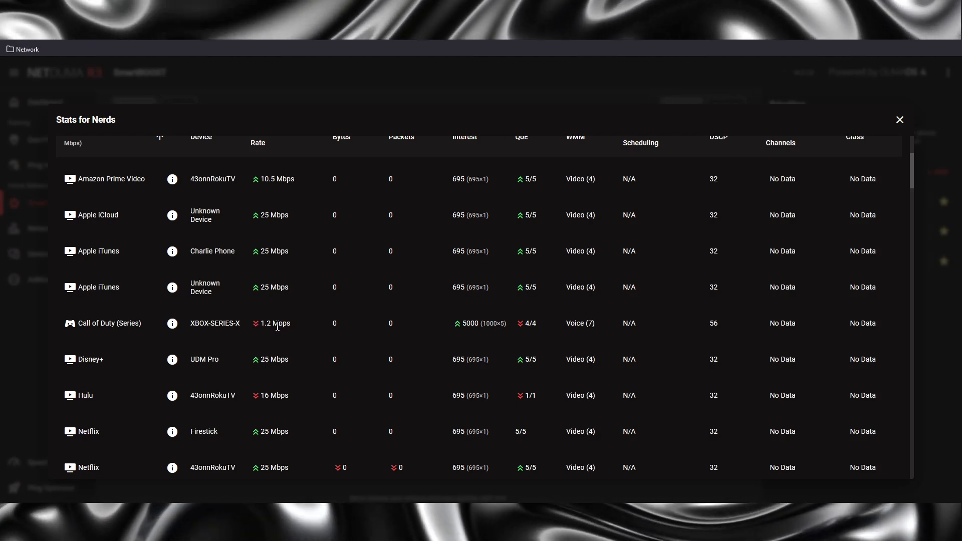
scroll(182, 290, up, 3)
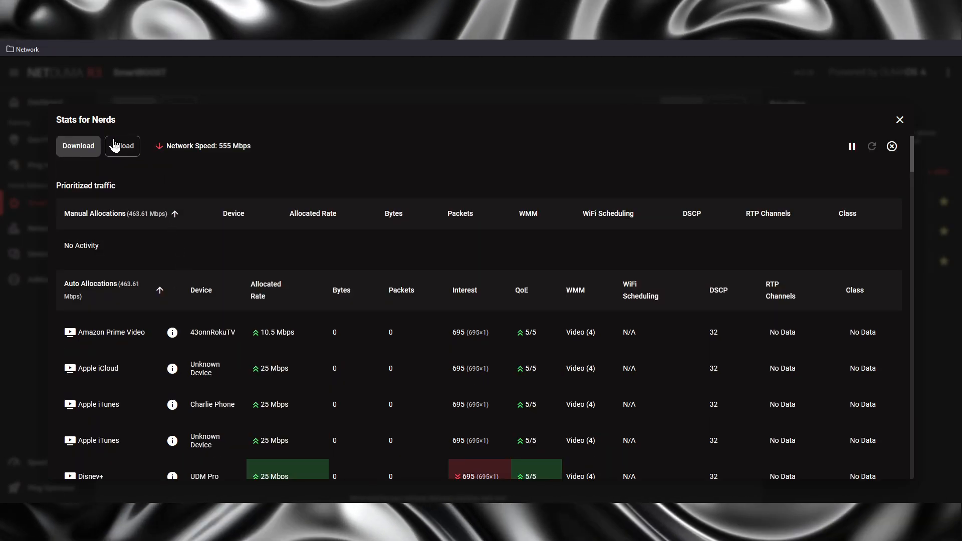
Step: Show the upload statistics and examine the allocated rates for Call of Duty and the streaming applications
click(114, 145)
scroll(216, 309, down, 3)
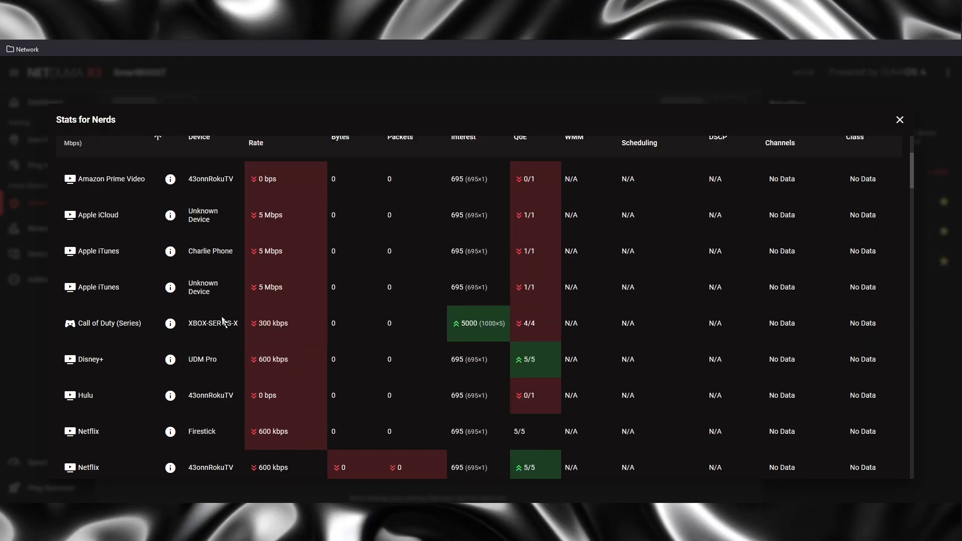
scroll(281, 382, down, 1)
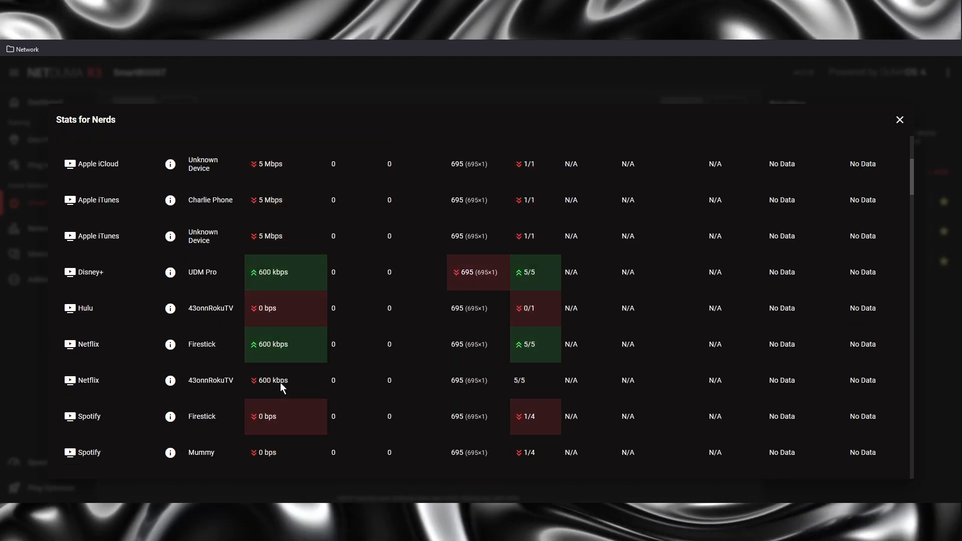
scroll(279, 353, up, 2)
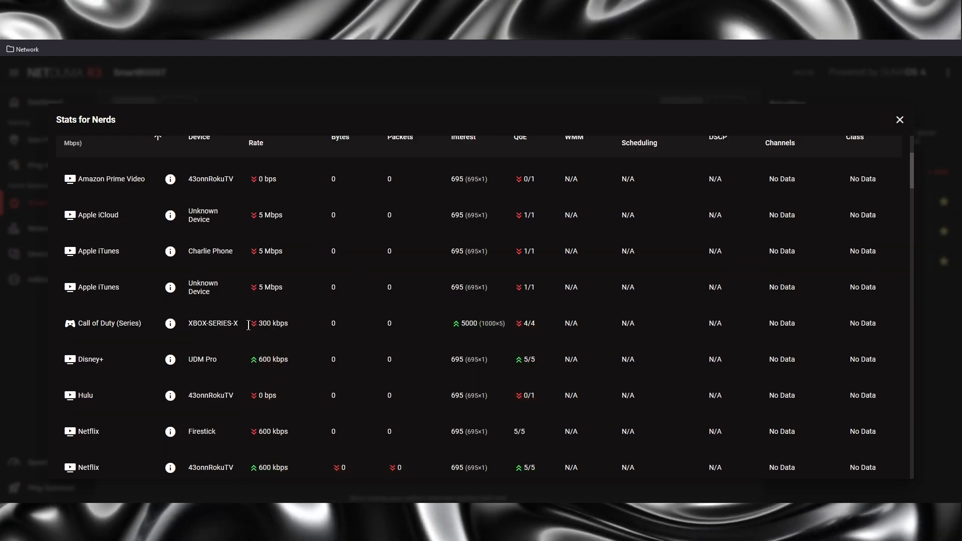
scroll(113, 203, up, 3)
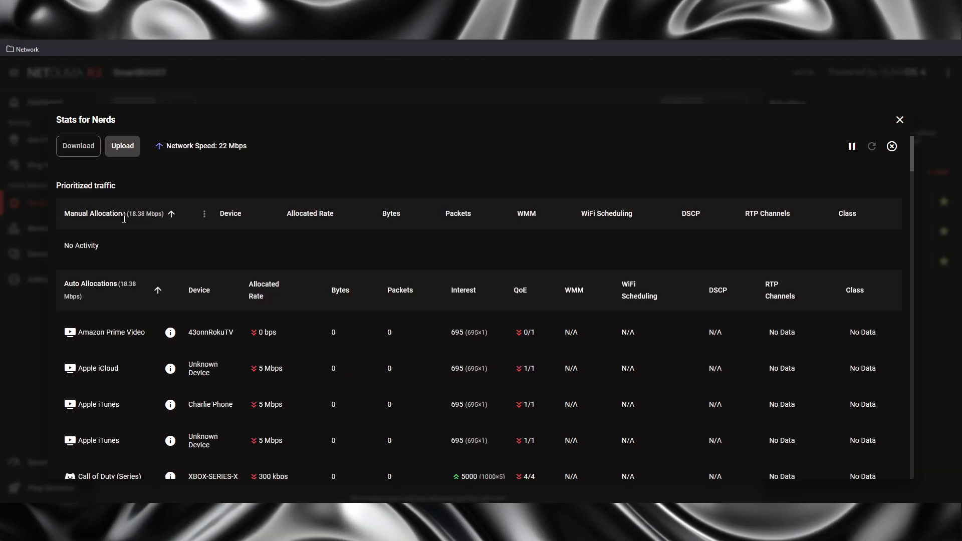
Step: Return to the download statistics and review the allocated rate, bytes, interest and QoE of each prioritized application
click(78, 146)
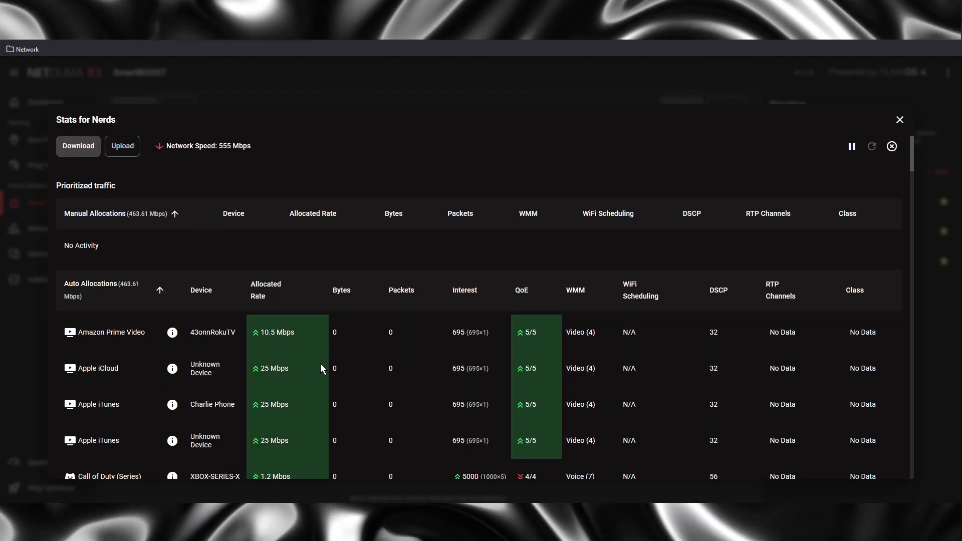
scroll(321, 363, down, 2)
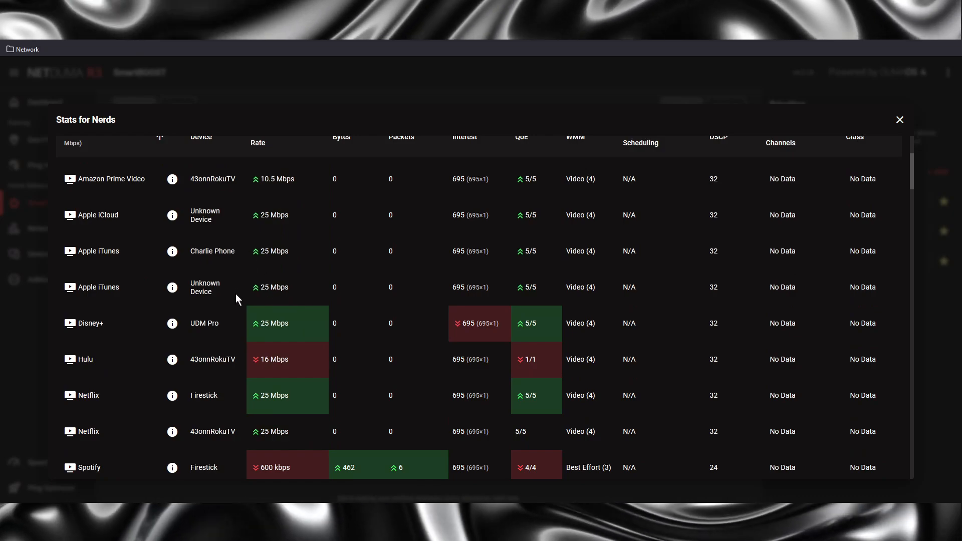
scroll(236, 294, down, 2)
scroll(239, 300, down, 4)
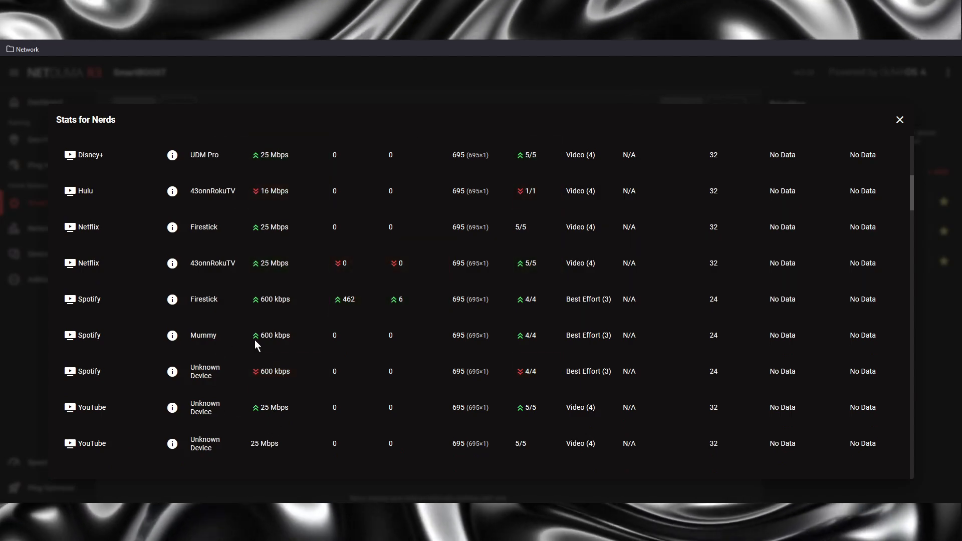
scroll(253, 333, up, 6)
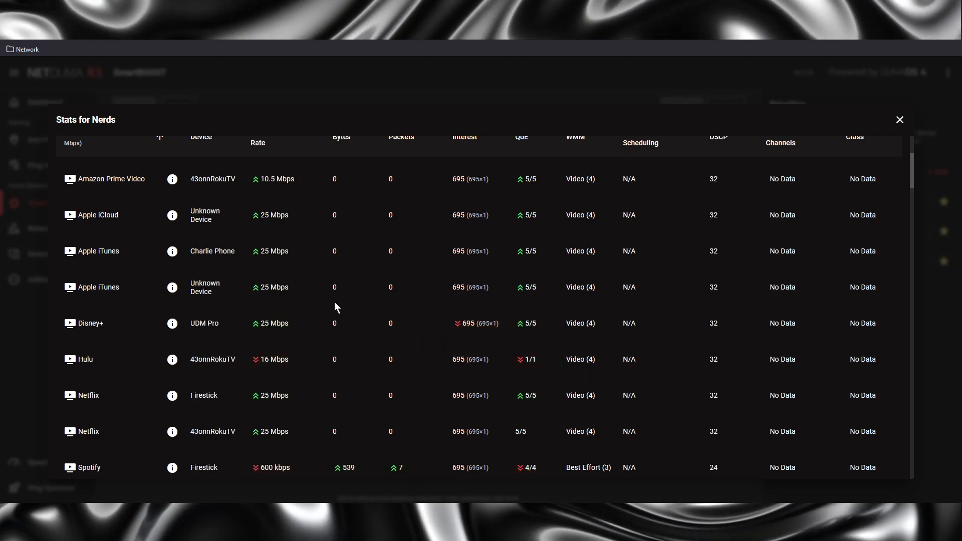
scroll(360, 296, down, 4)
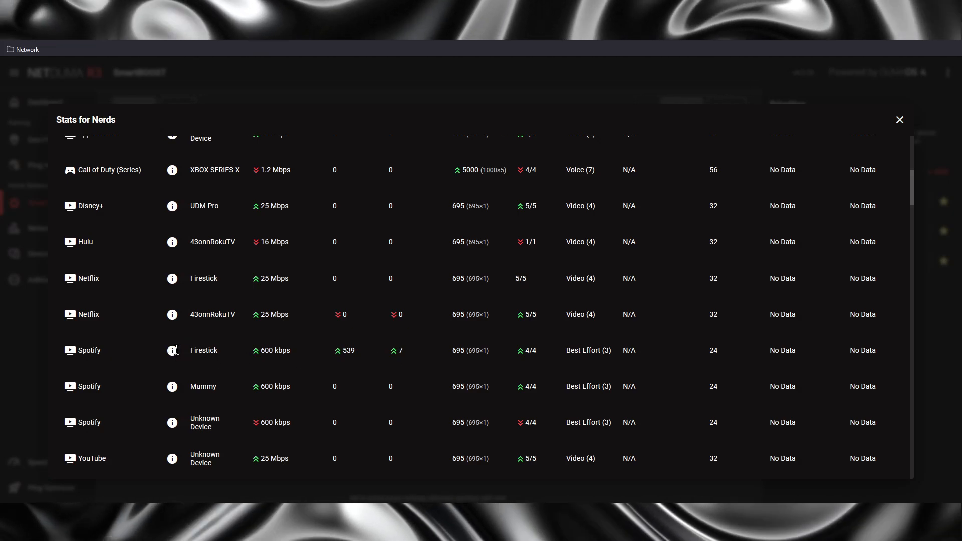
scroll(342, 351, down, 1)
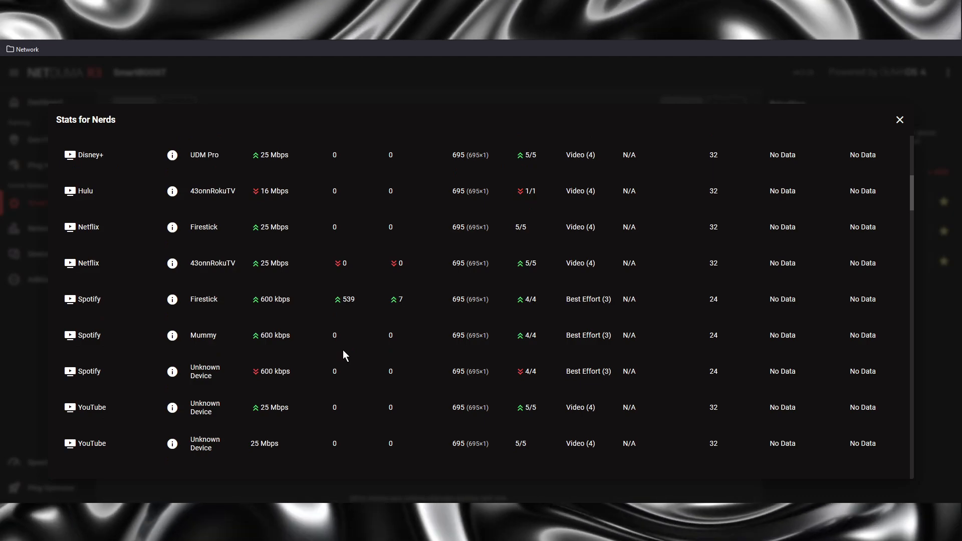
scroll(343, 351, down, 1)
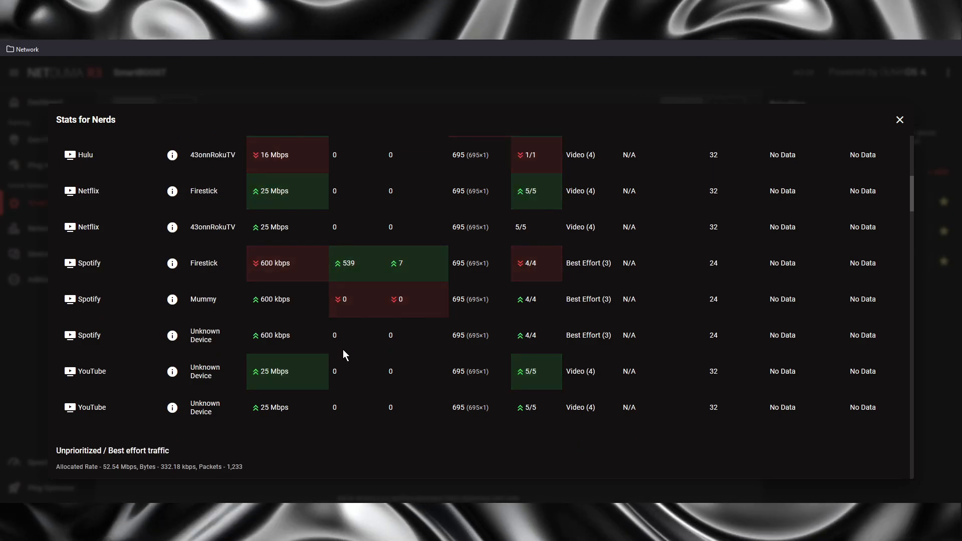
scroll(344, 352, up, 3)
scroll(343, 350, up, 1)
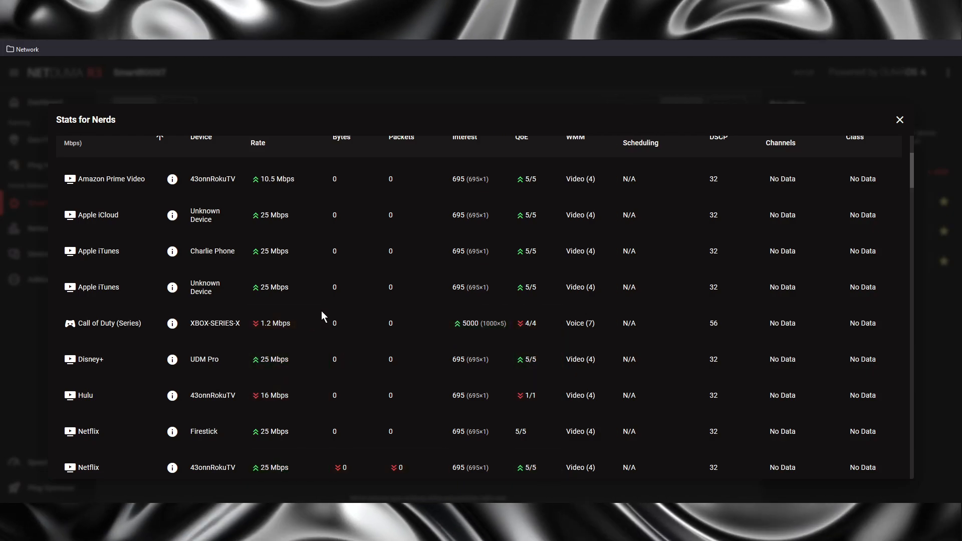
Step: Compare the summary of the unprioritized / best effort traffic with the prioritized download allocations
scroll(323, 317, down, 8)
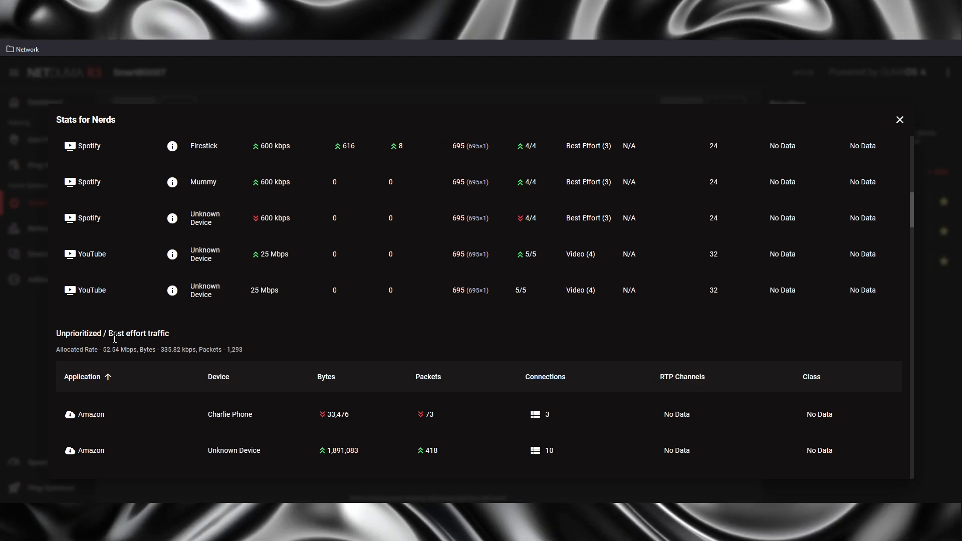
scroll(395, 383, down, 1)
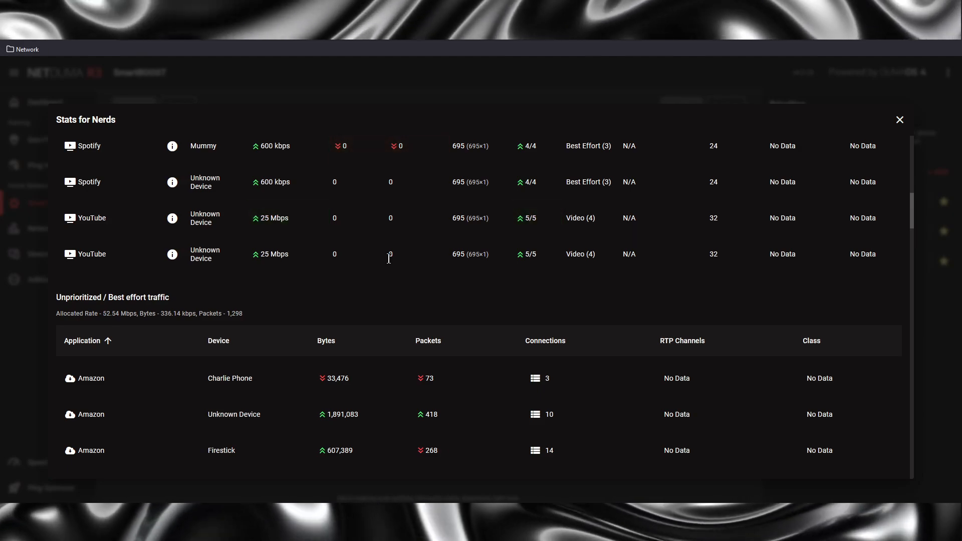
scroll(579, 264, up, 3)
scroll(446, 308, up, 5)
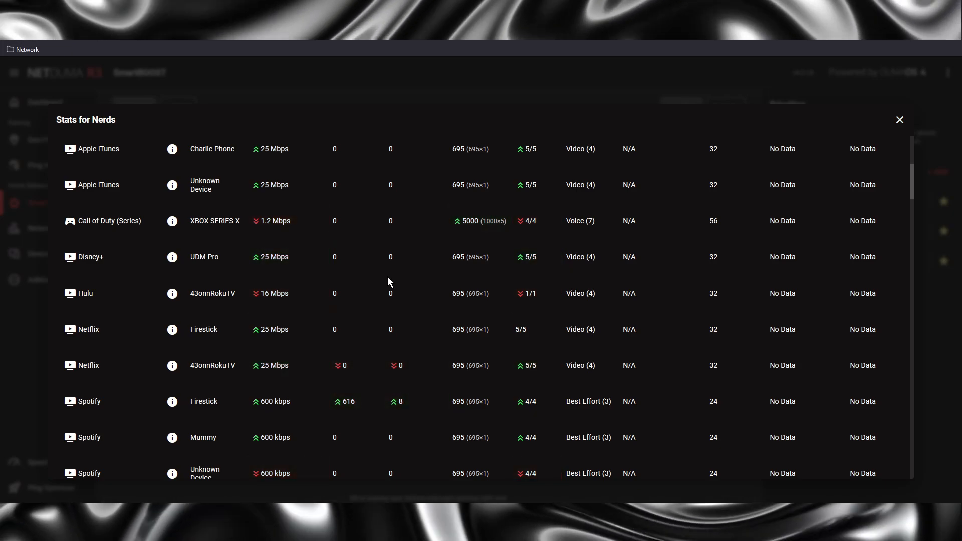
scroll(387, 277, up, 1)
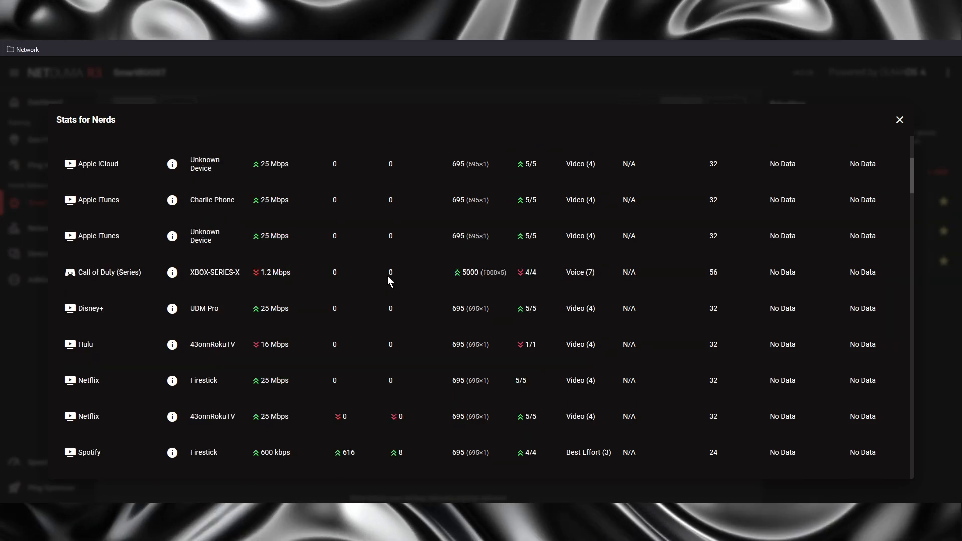
Step: Look through the applications and devices in the unprioritized / best effort traffic, and close Stats for Nerds
scroll(389, 277, down, 12)
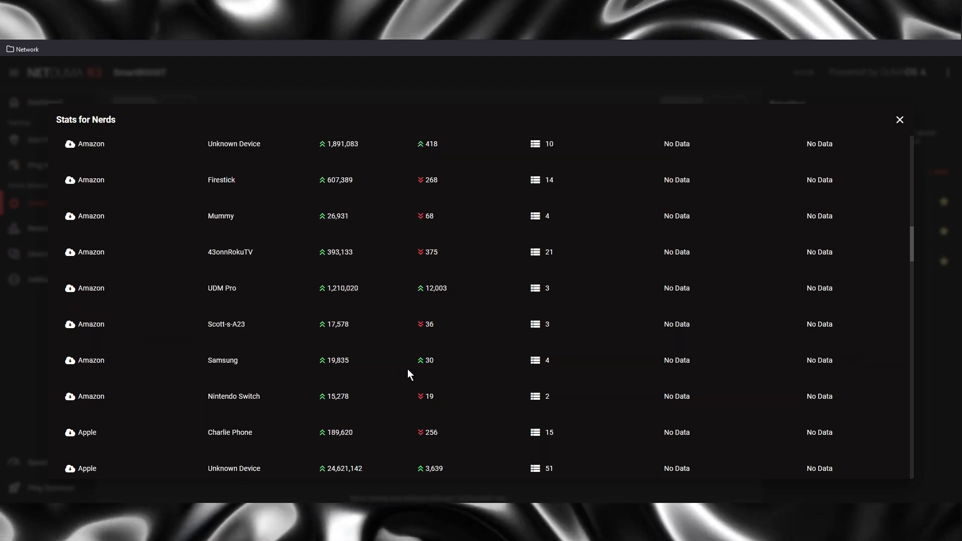
scroll(408, 370, down, 5)
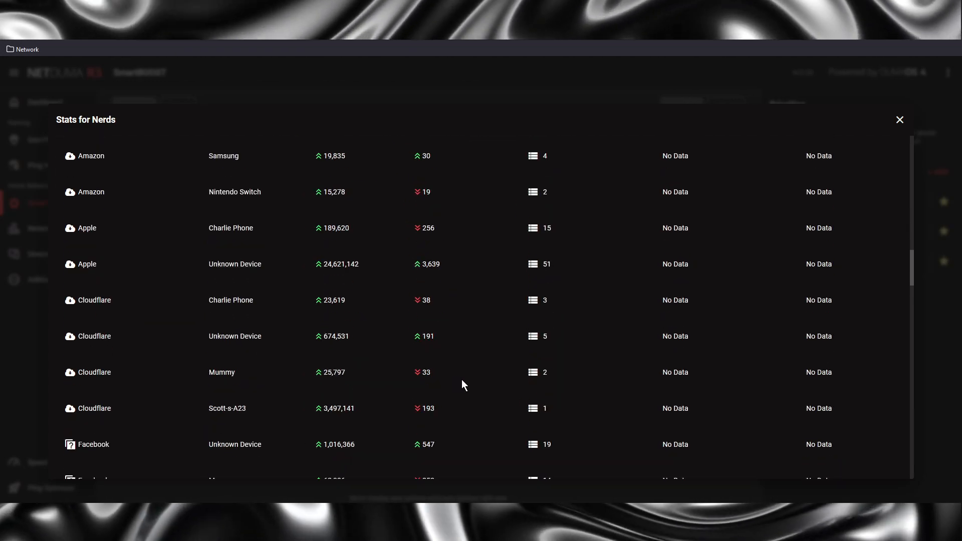
scroll(462, 379, up, 10)
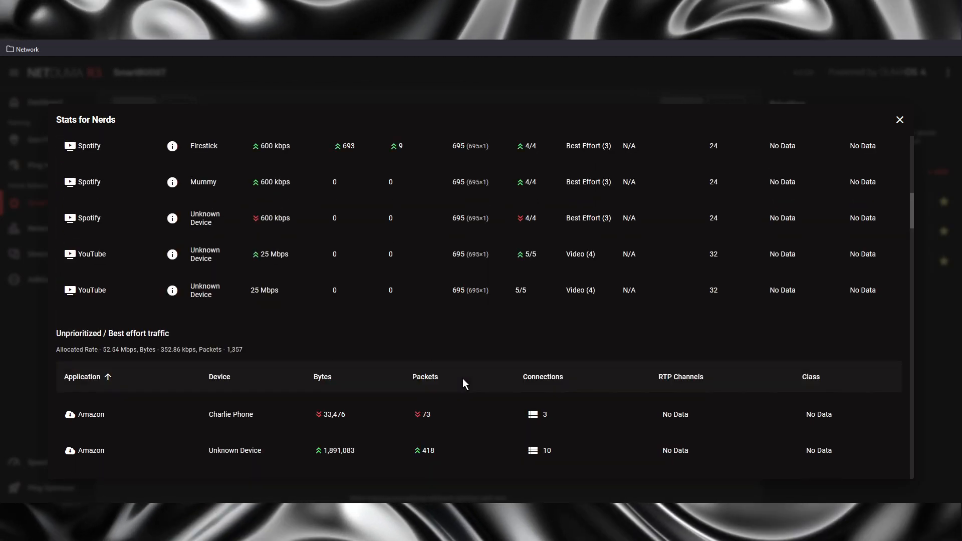
scroll(461, 377, up, 3)
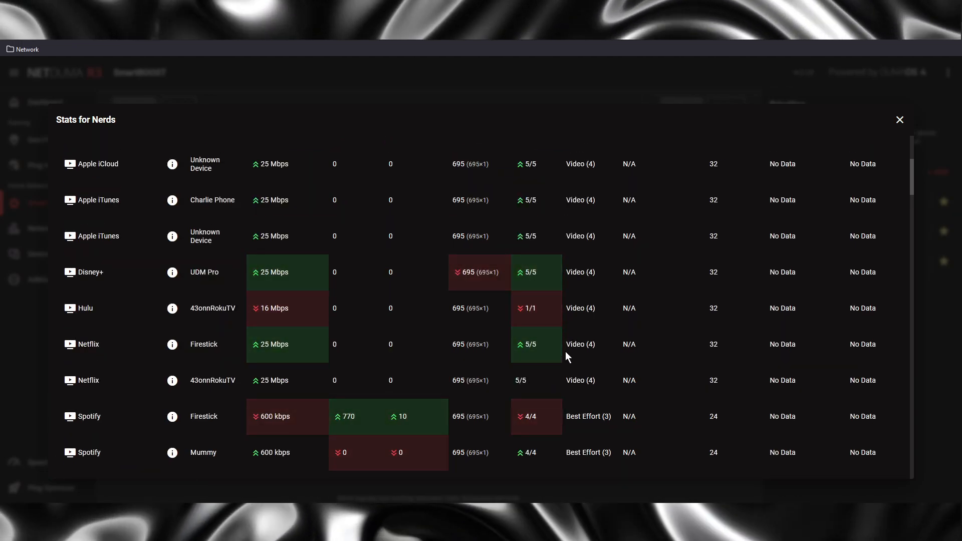
scroll(807, 307, up, 3)
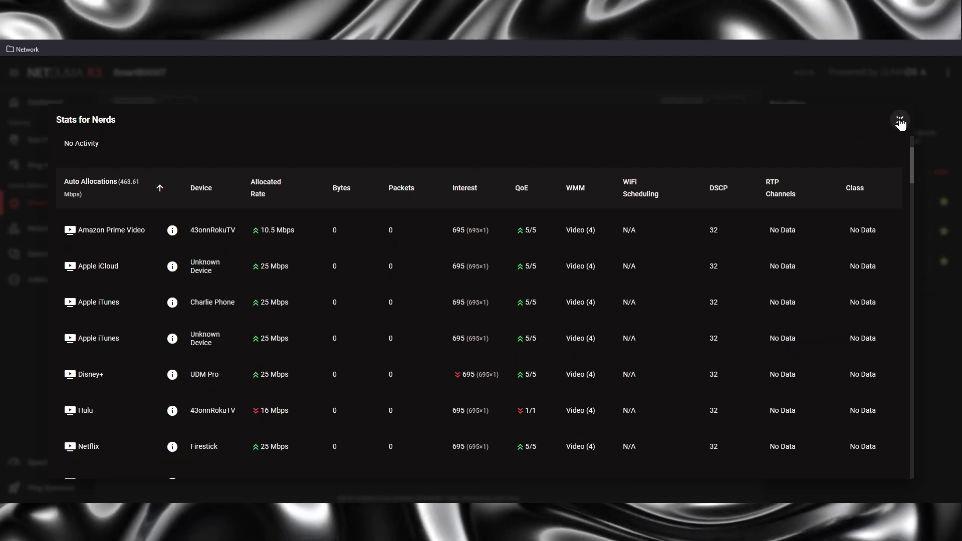
click(901, 121)
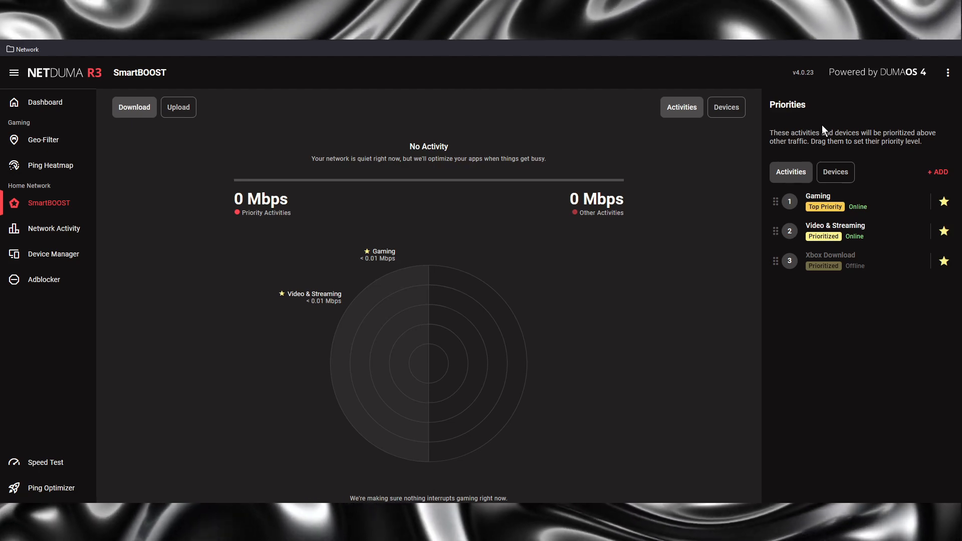
Step: Start a new profile named Profile 1, preview the profile colors and icons, and continue with the red color and star icon
click(948, 73)
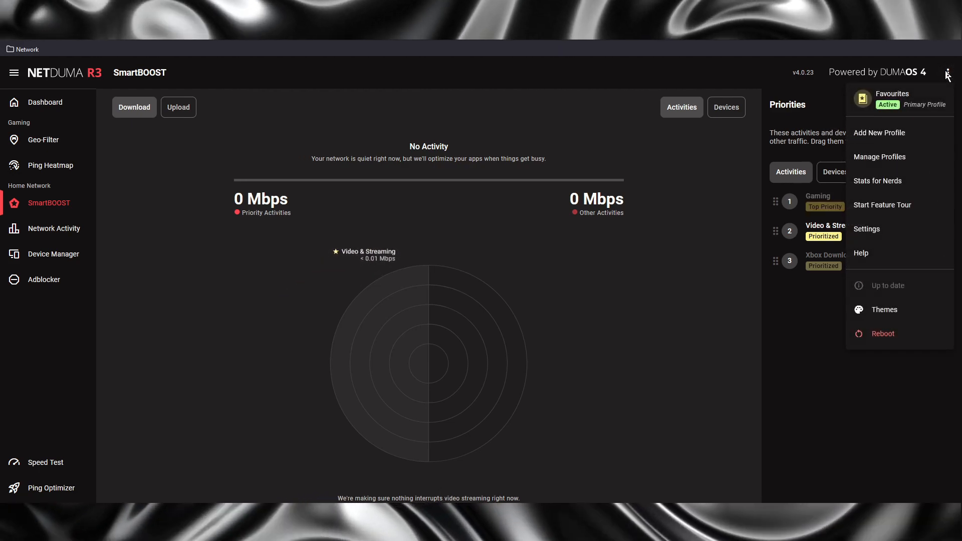
click(877, 132)
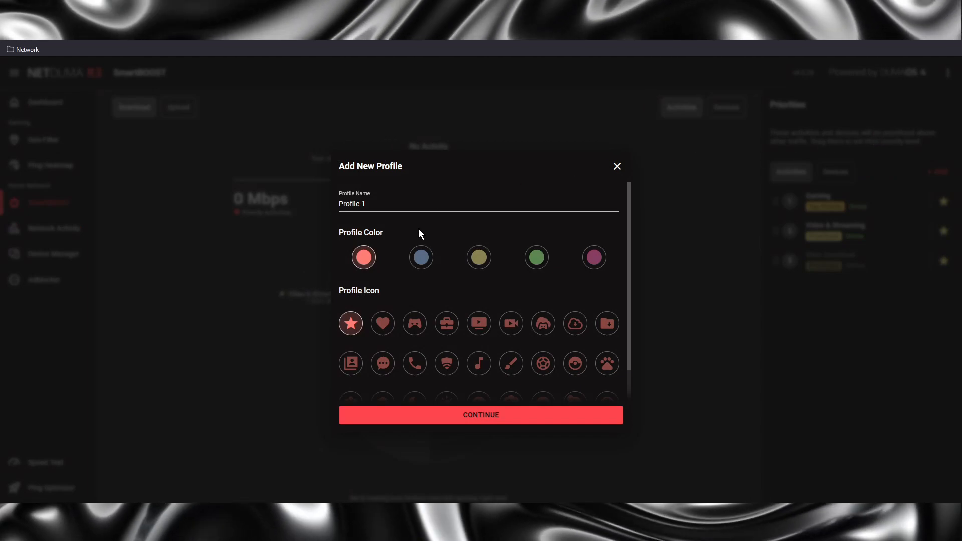
click(421, 258)
click(479, 257)
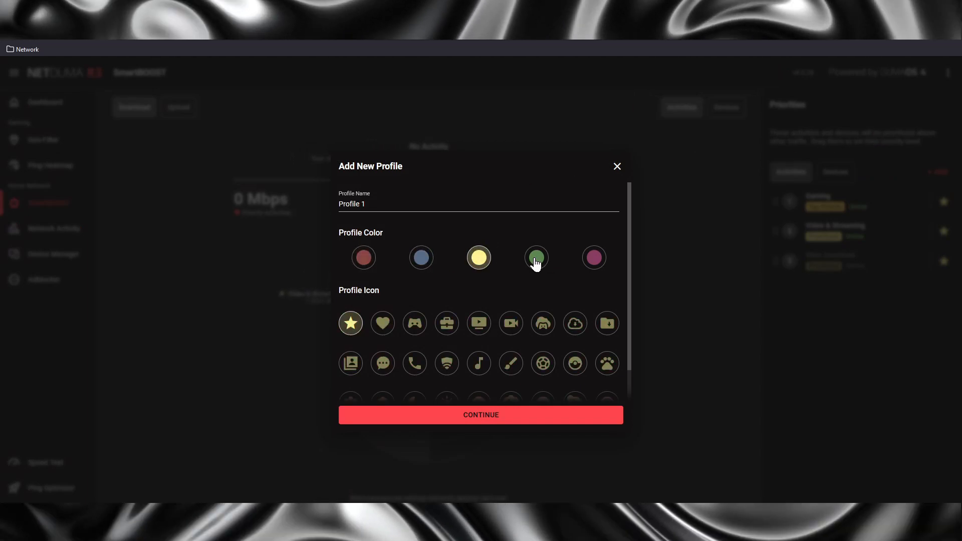
click(537, 258)
scroll(389, 284, down, 2)
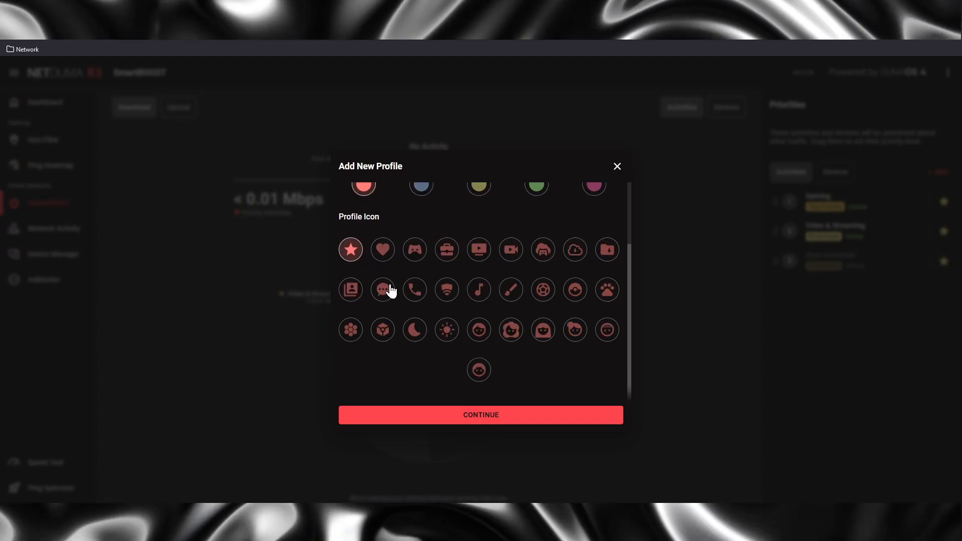
scroll(500, 253, up, 1)
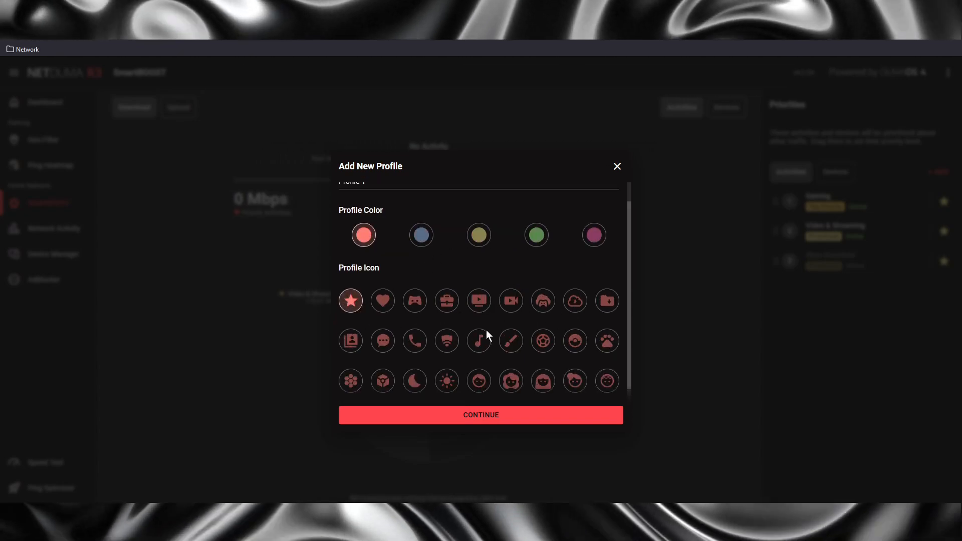
click(477, 421)
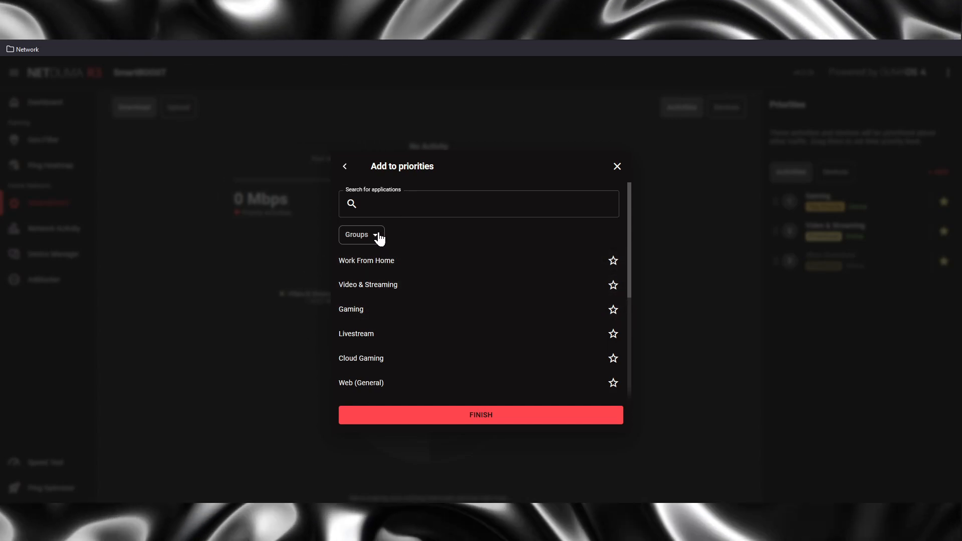
Step: Add ARK: Survival Evolved from the Gaming category to the new profile's priorities and finish creating the profile
click(379, 235)
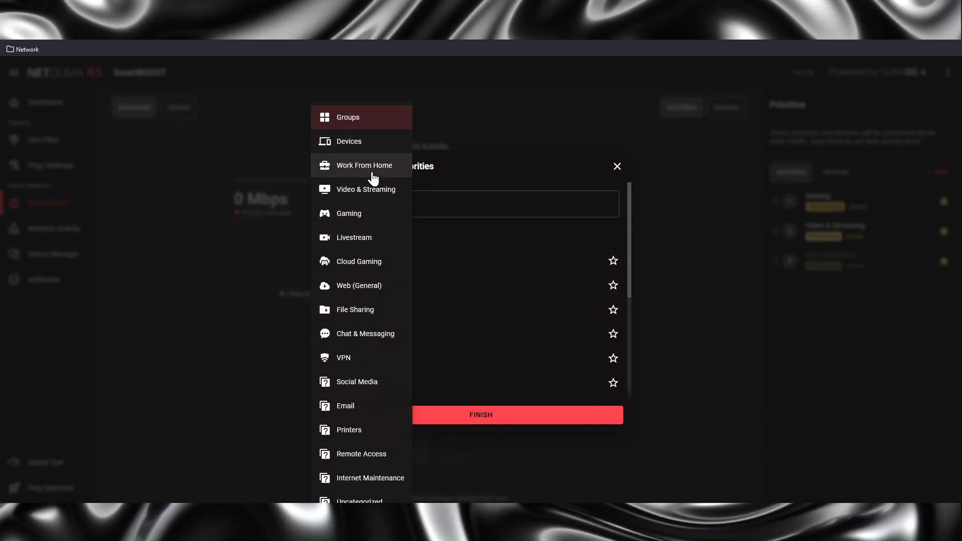
click(351, 215)
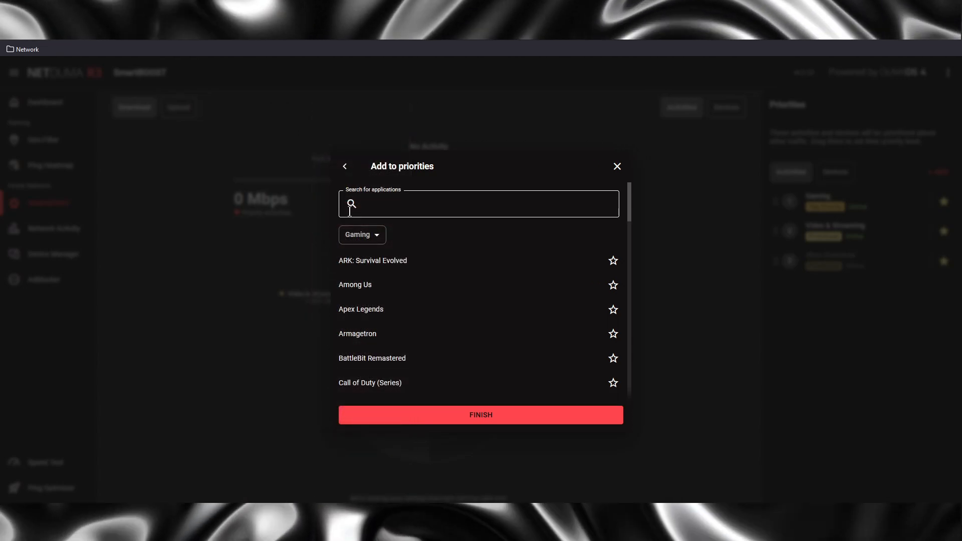
scroll(400, 275, down, 1)
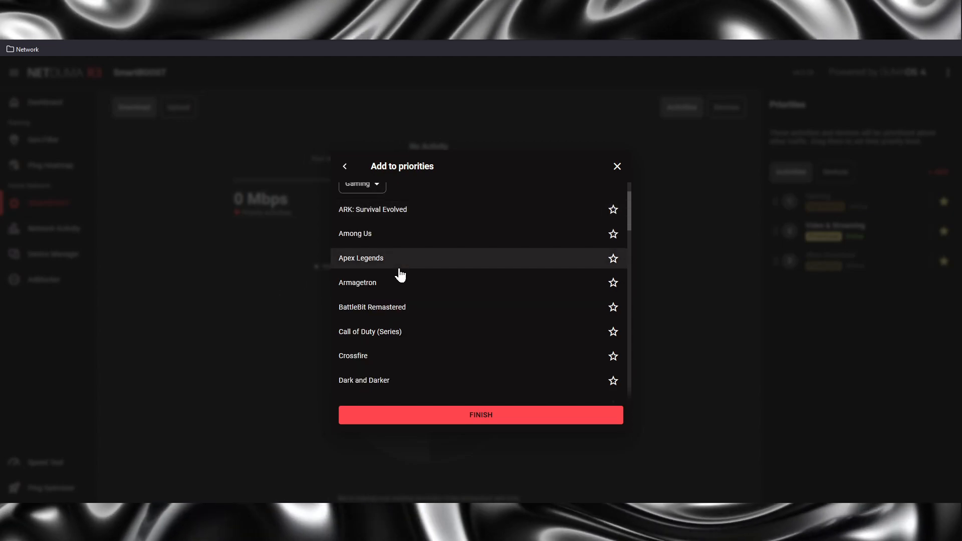
scroll(399, 274, up, 1)
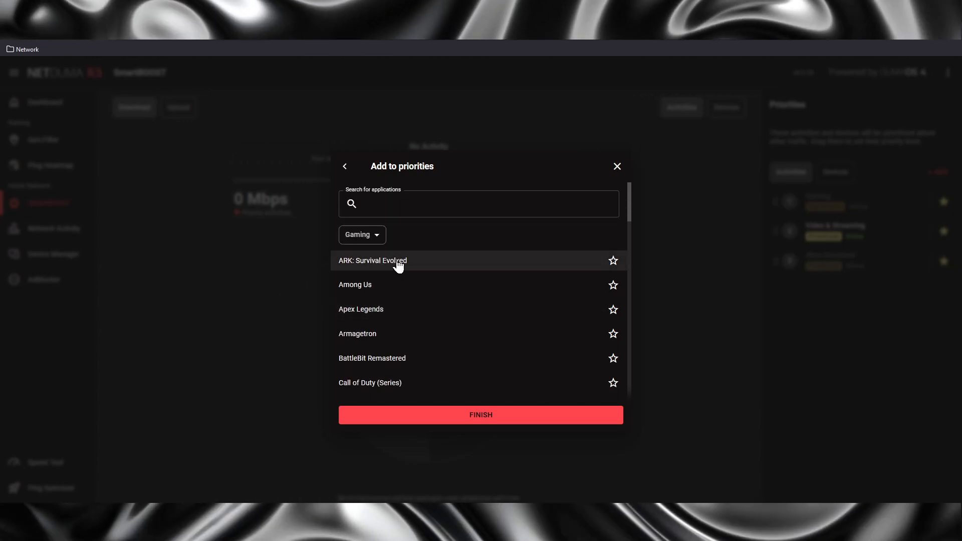
click(397, 266)
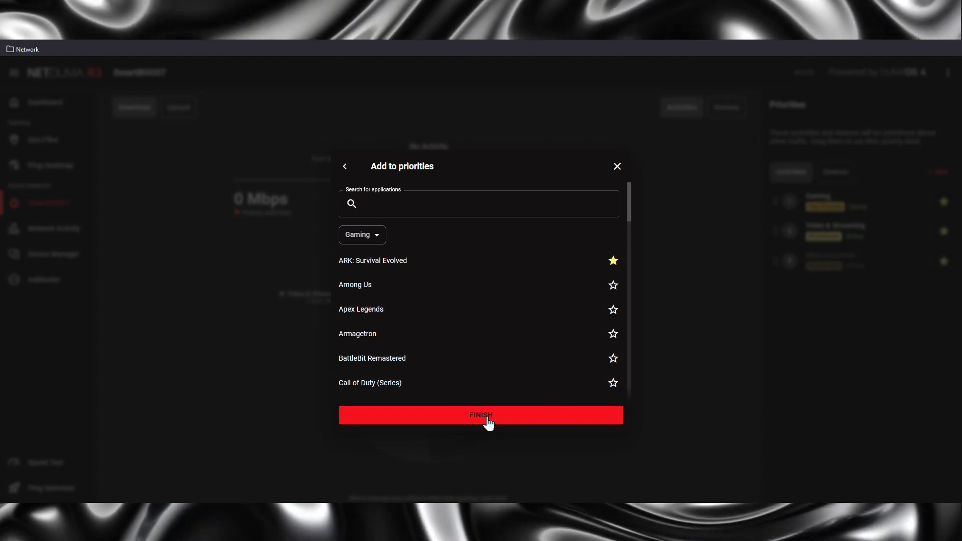
click(489, 418)
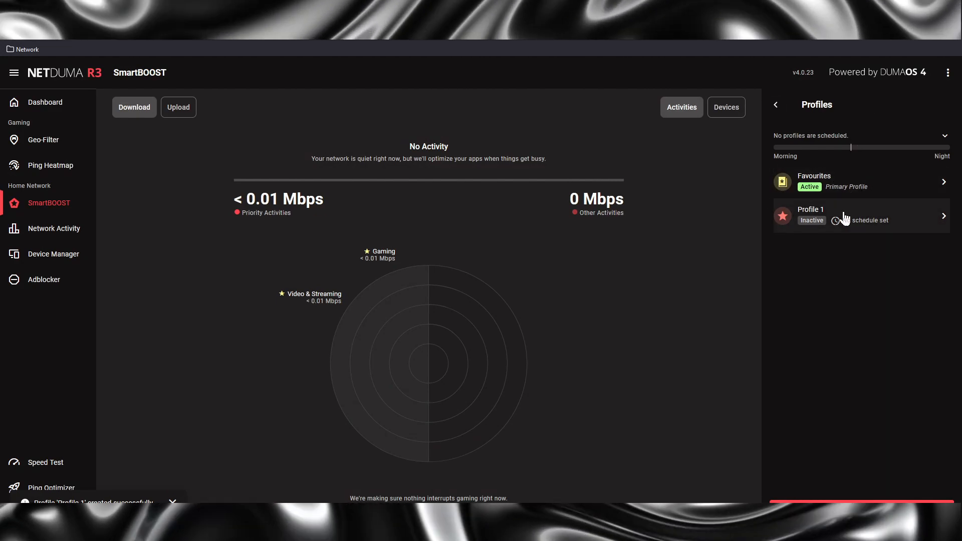
Step: Review the Favourites profile, and look at Profile 1 and its name, color and icon options
click(829, 182)
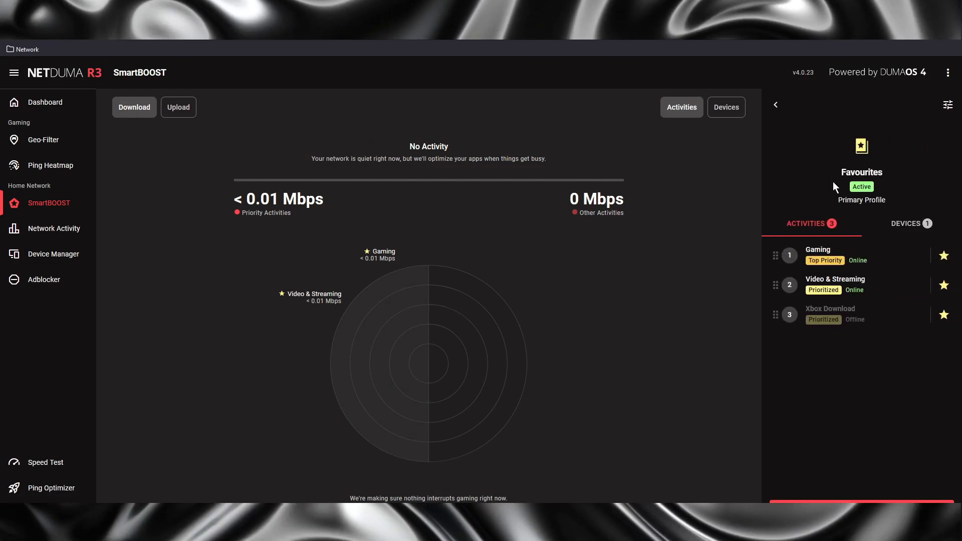
click(776, 104)
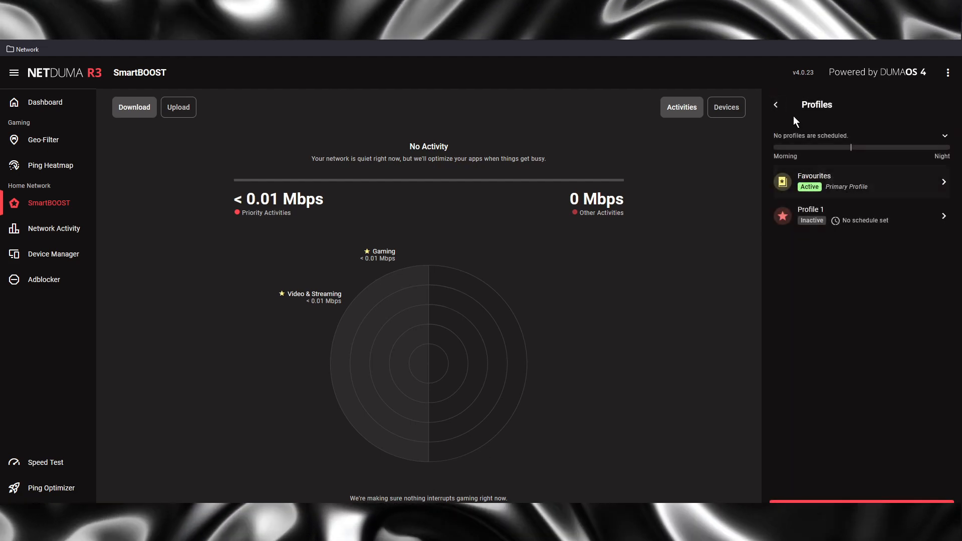
click(834, 215)
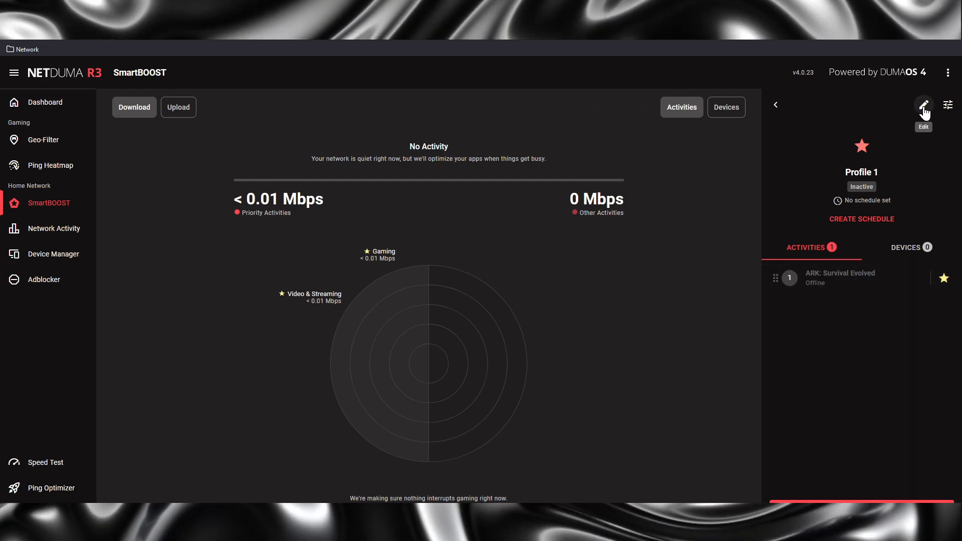
click(922, 107)
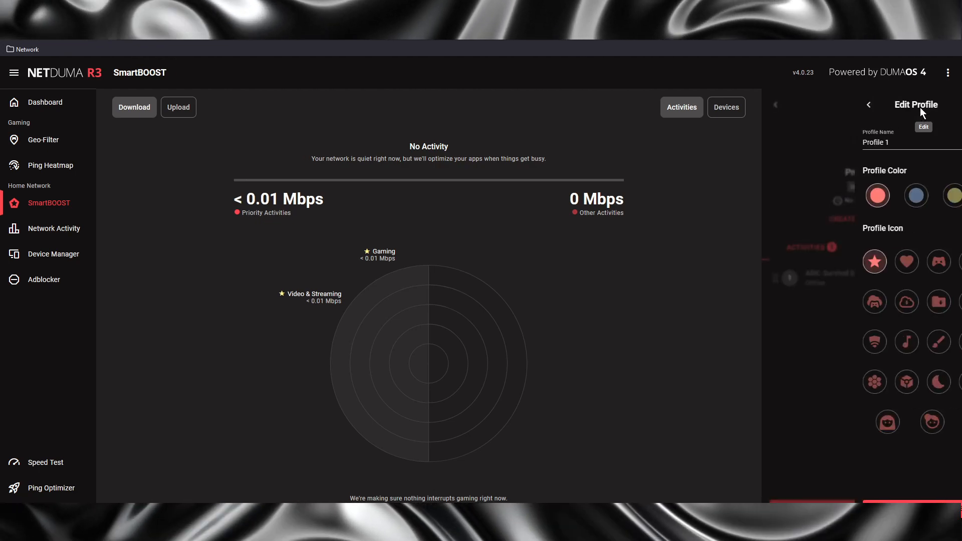
click(779, 108)
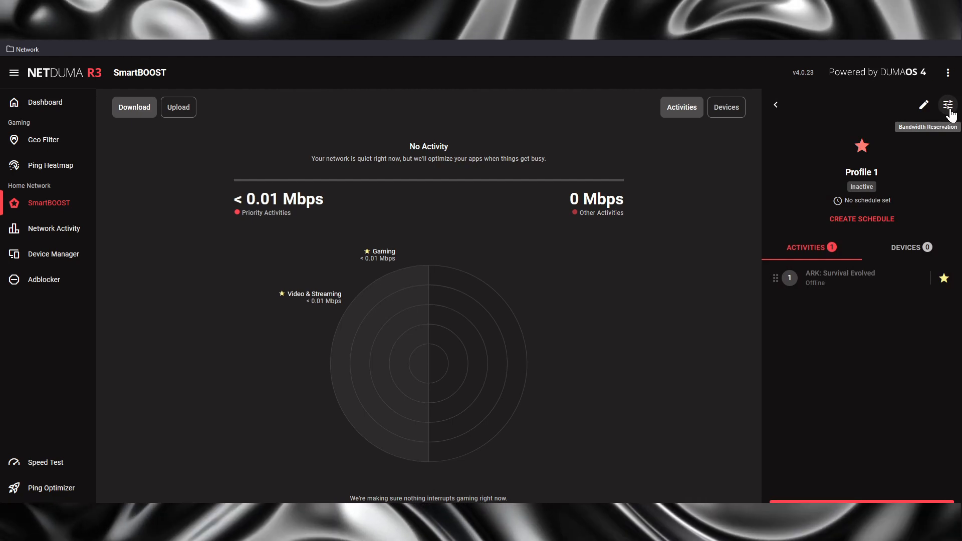
Step: Add a bandwidth reservation to Profile 1 for Call of Duty (Series) on XBOX-SERIES-X with 10 Mbps download and 5 Mbps upload
click(950, 110)
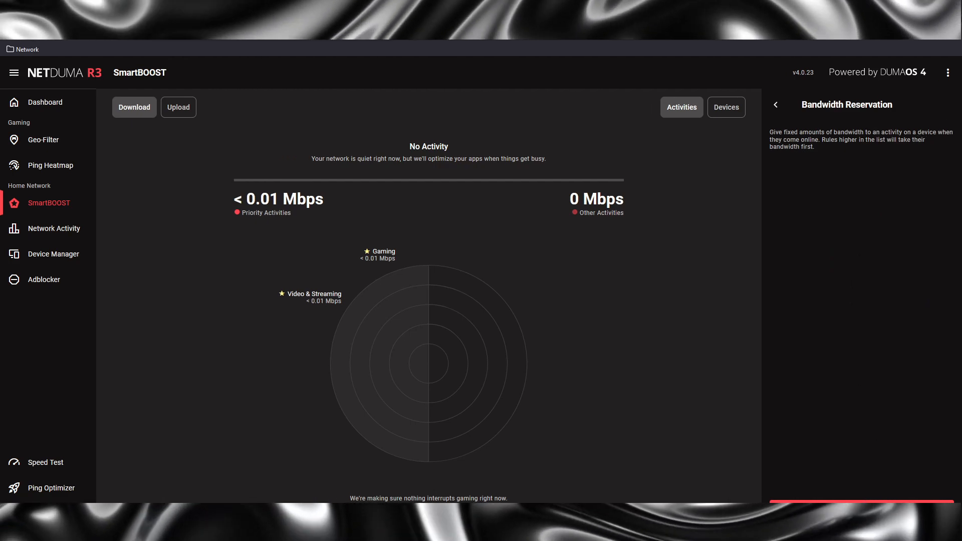
click(863, 507)
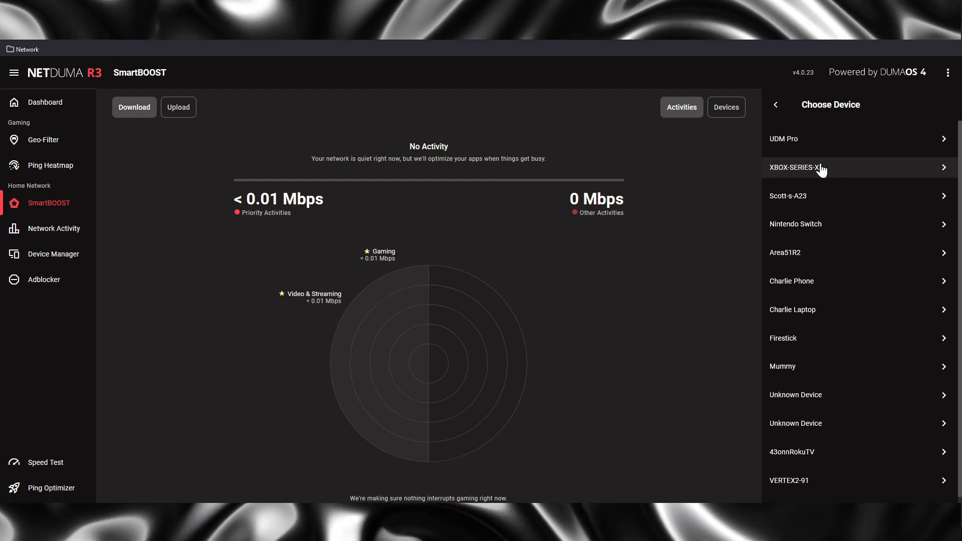
click(838, 168)
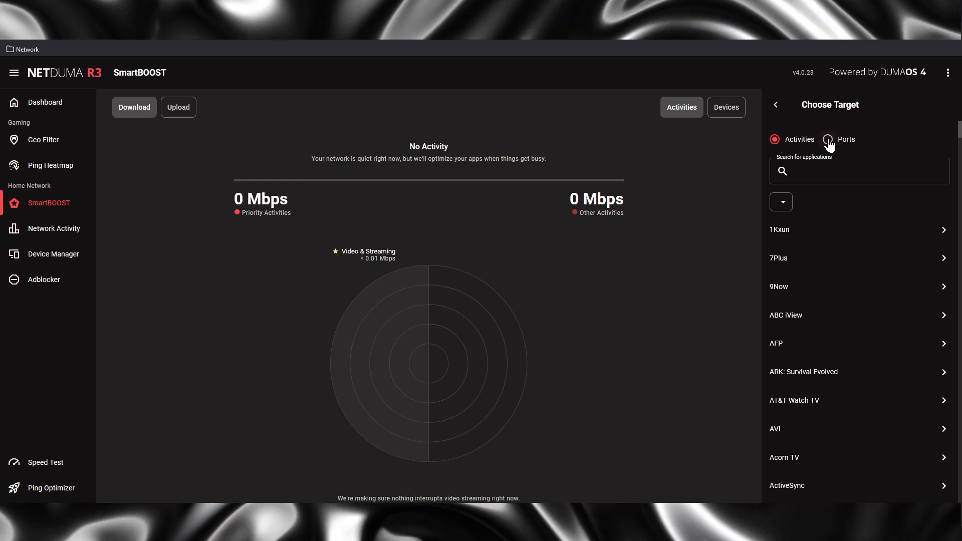
scroll(795, 234, down, 6)
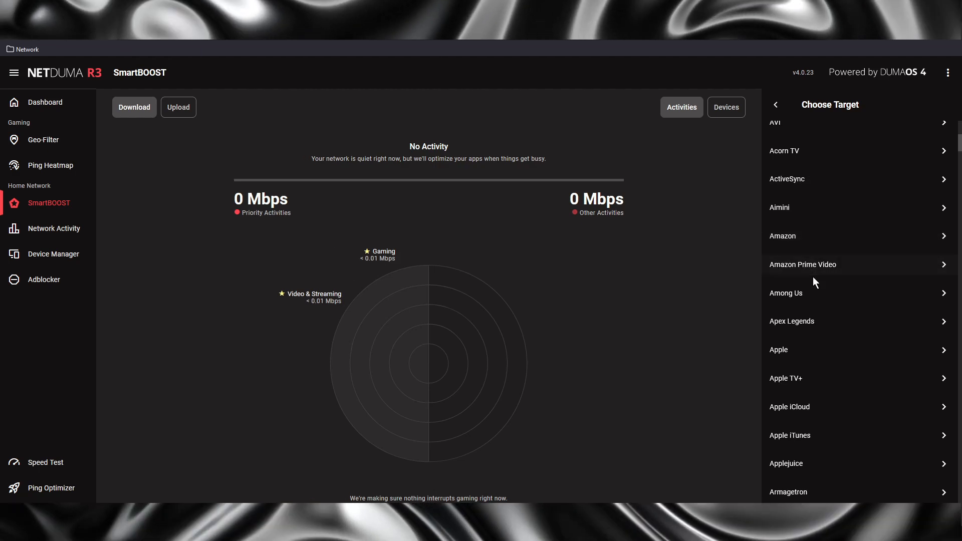
scroll(814, 276, down, 2)
scroll(825, 321, down, 4)
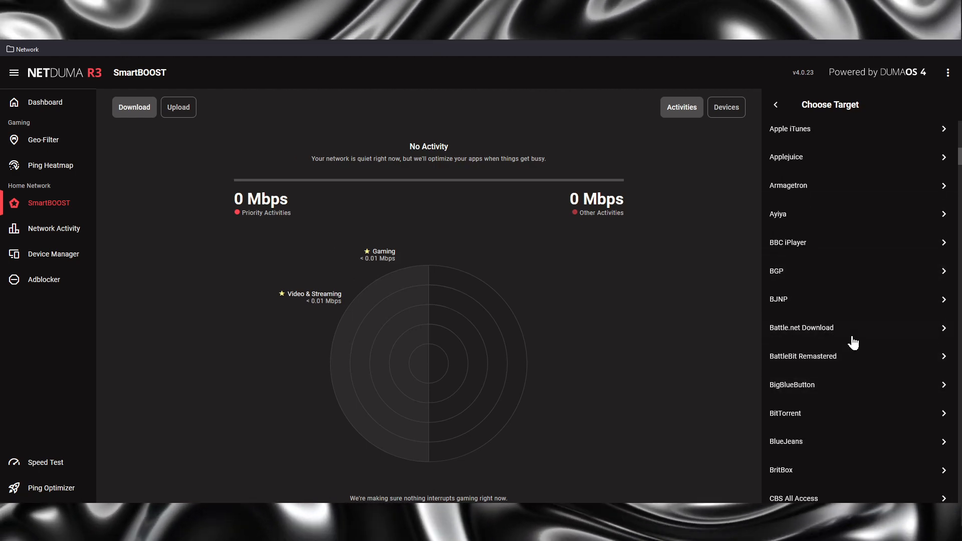
scroll(852, 333, down, 3)
scroll(851, 358, down, 1)
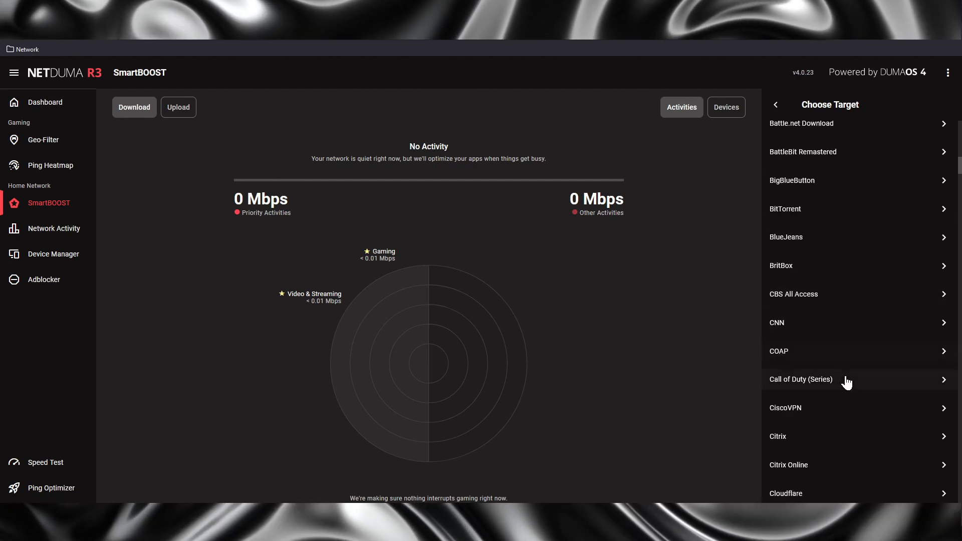
click(844, 381)
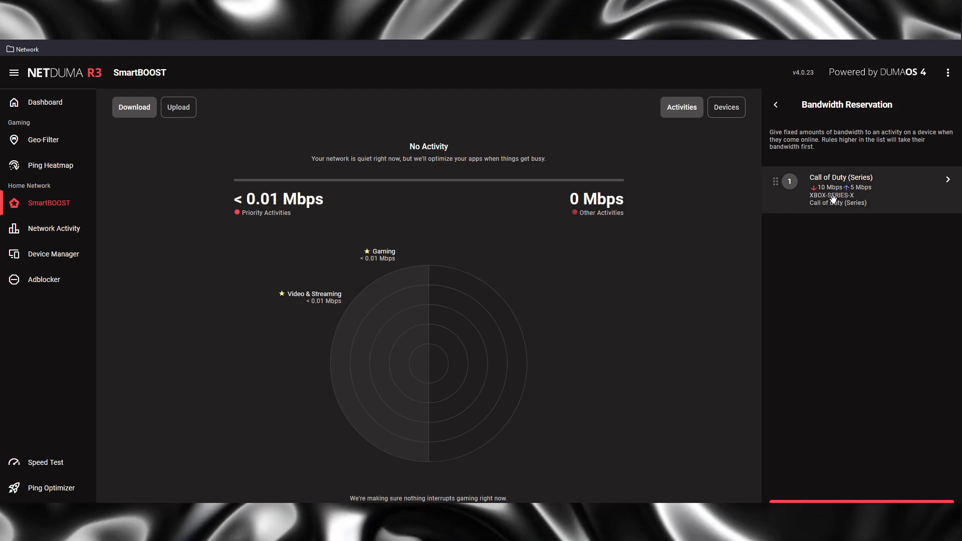
Step: Check Profile 1's devices, activities and bandwidth reservation, and return to the main Priorities view
click(782, 104)
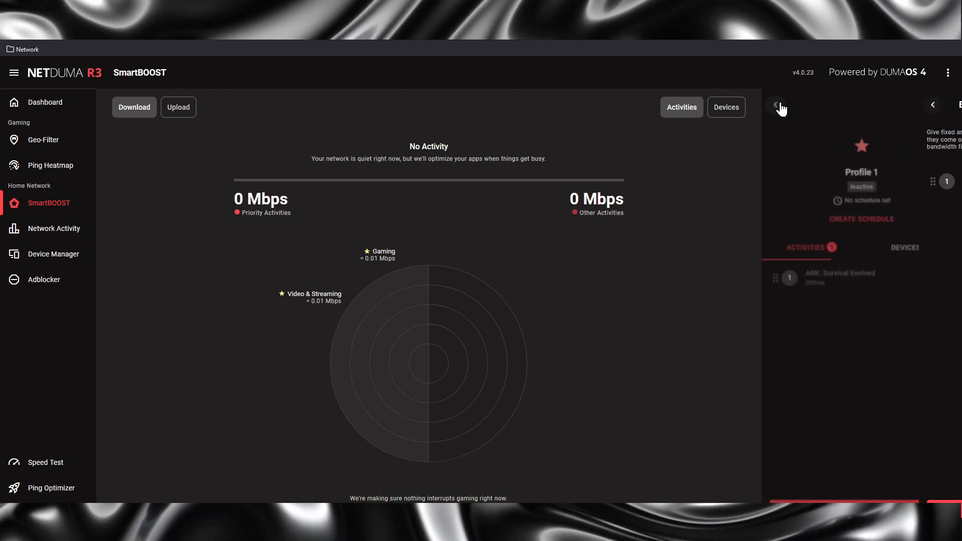
click(909, 247)
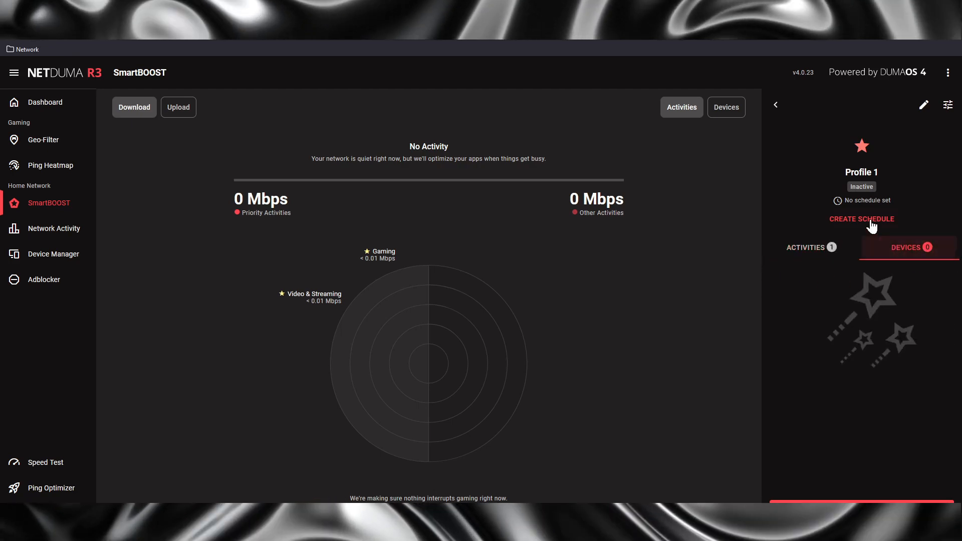
click(800, 253)
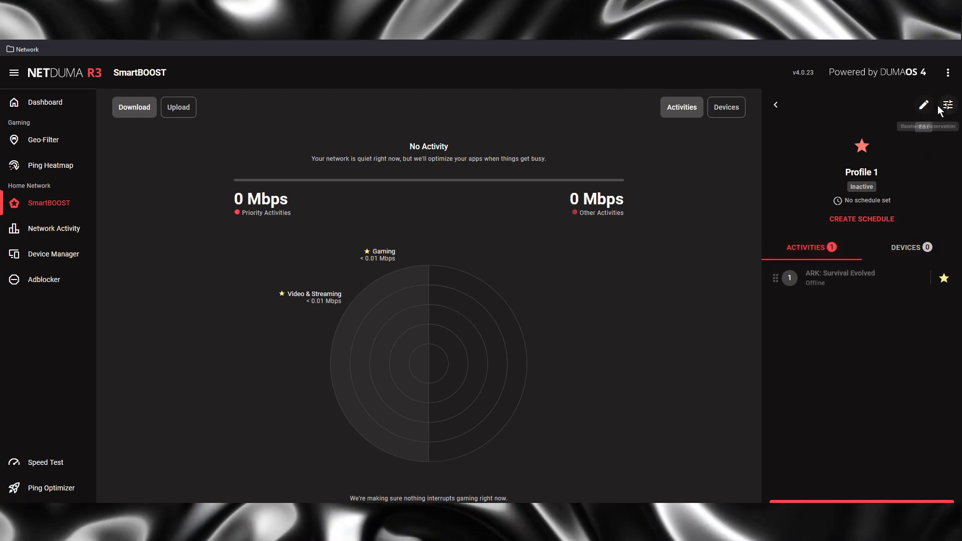
click(947, 105)
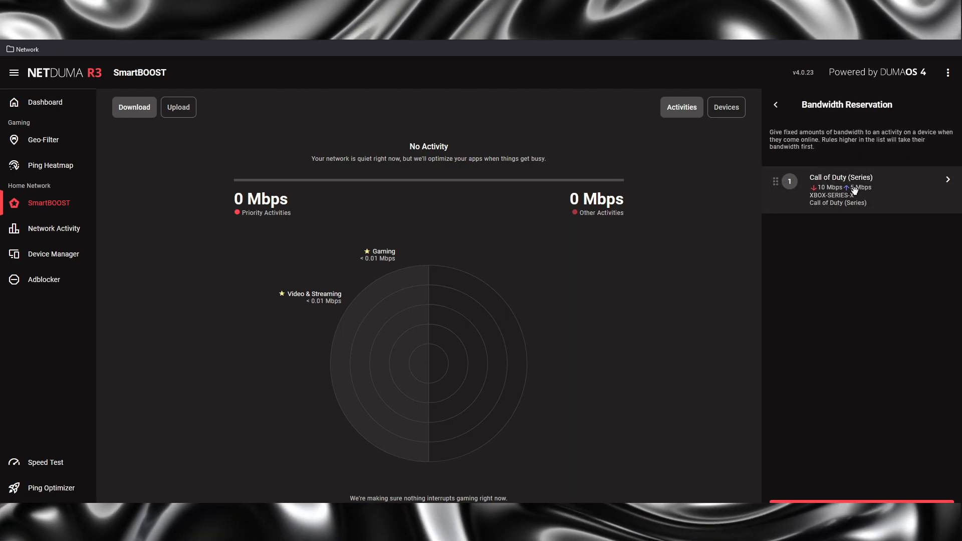
click(776, 105)
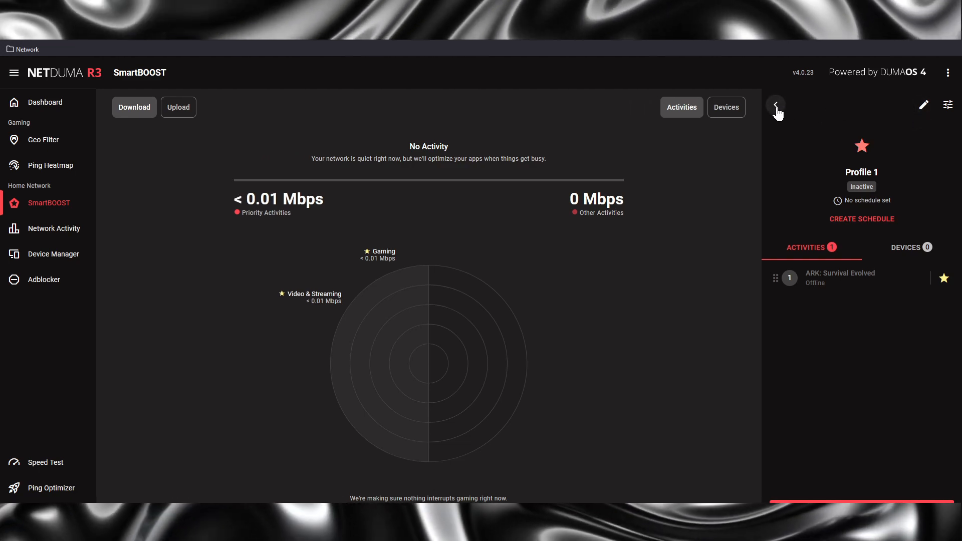
click(776, 105)
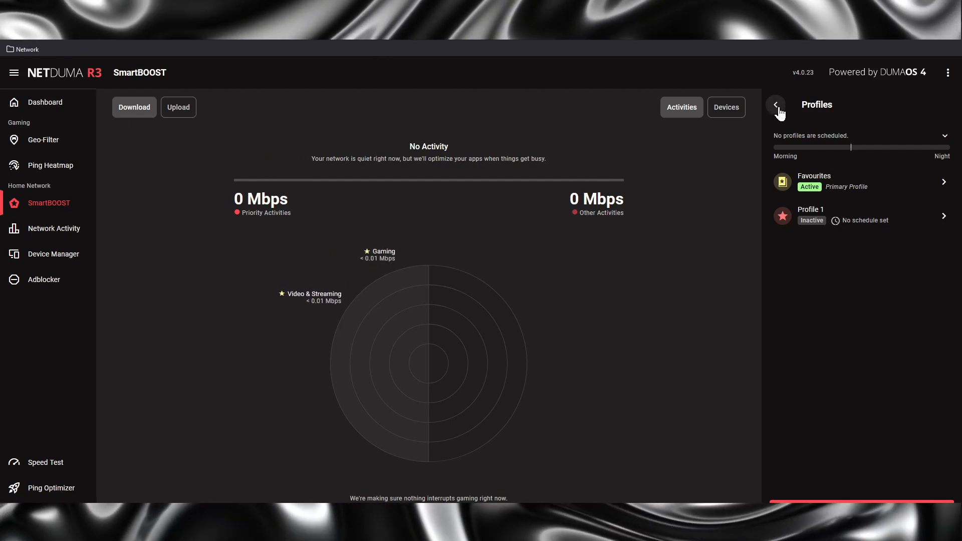
click(776, 106)
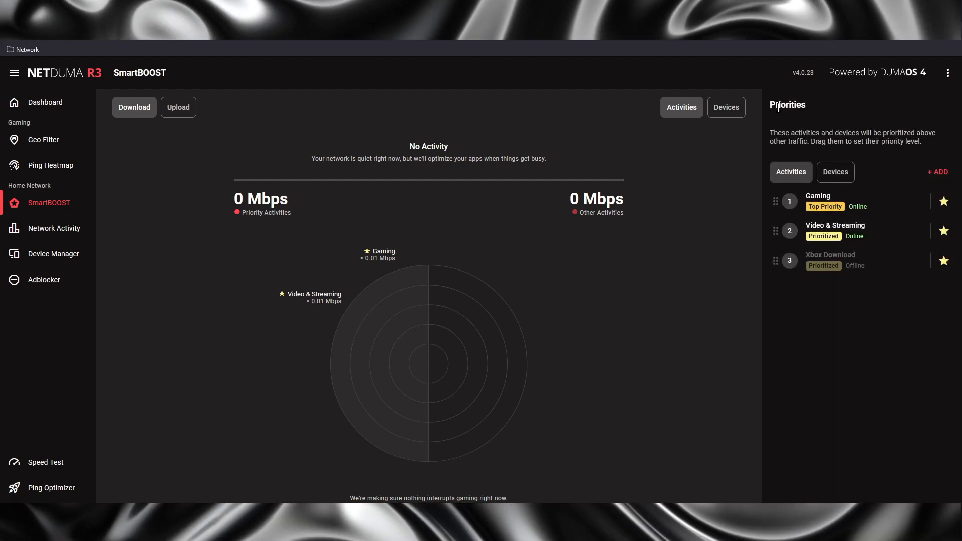